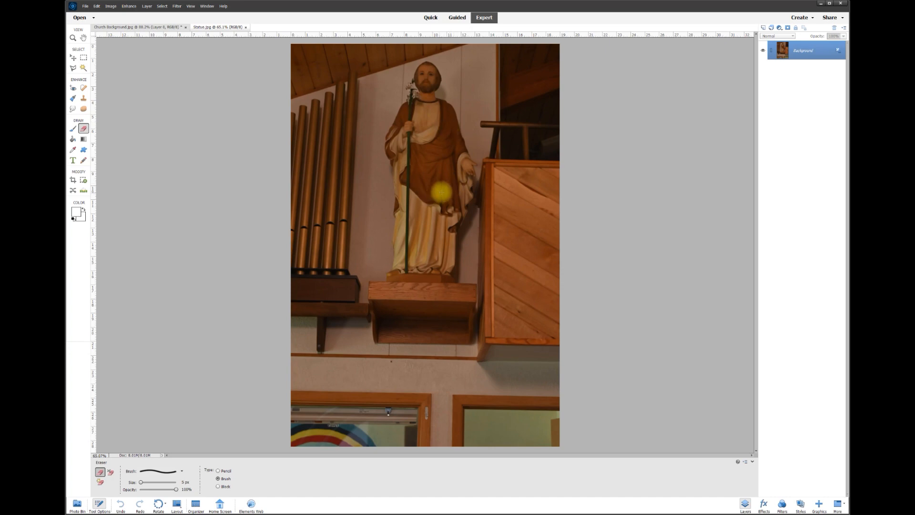
Bring the Church Background.jpg document into view in place of Statue.jpg
left_click(163, 28)
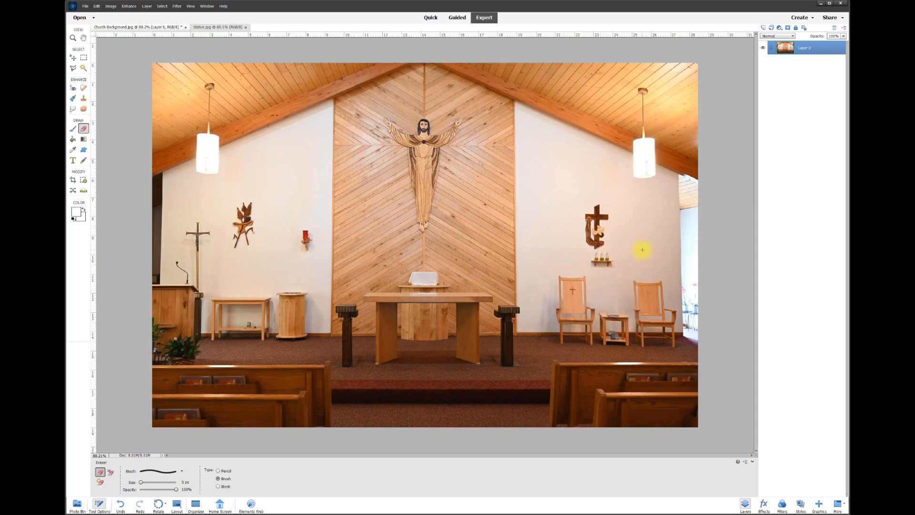
Add a new empty layer for the wall repair
scroll(643, 250, "up", 4)
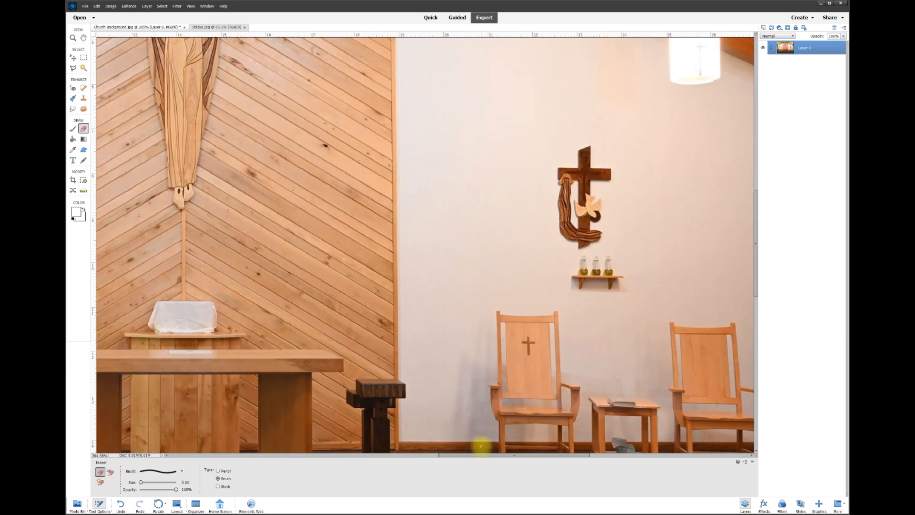
left_click_drag(482, 456, 500, 455)
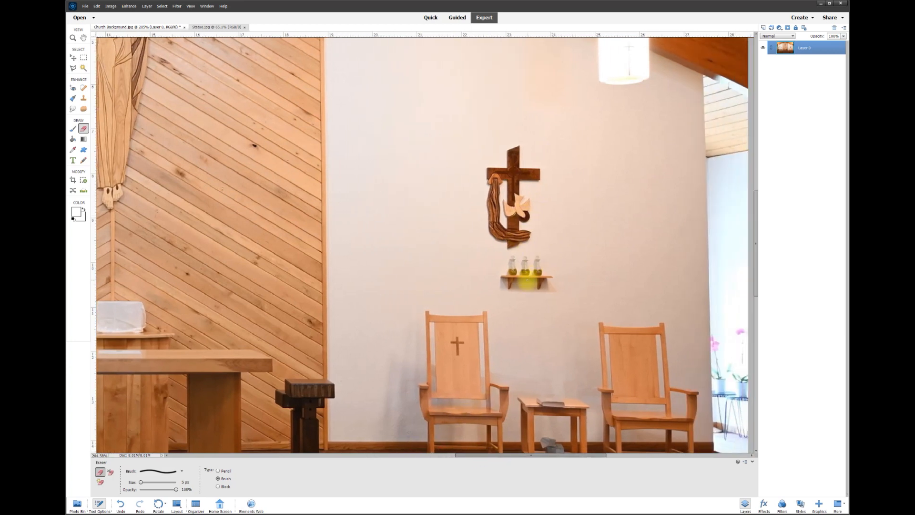
left_click(763, 28)
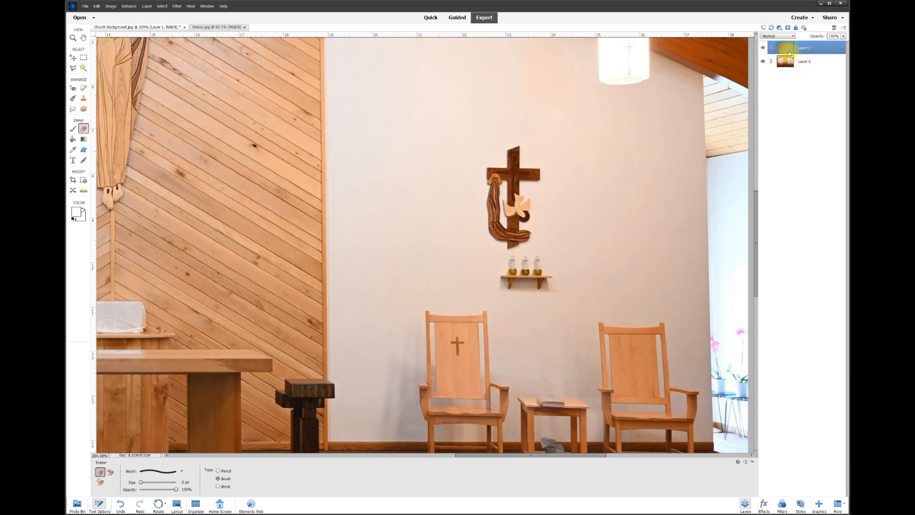
Clone plain wall over the wooden cross and oil shelf, undoing poor strokes
left_click(84, 99)
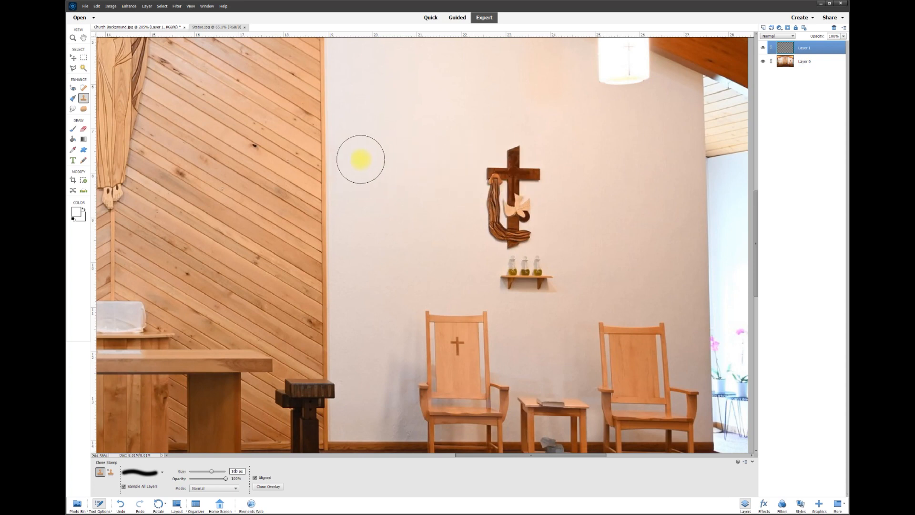
mouse_move(484, 164)
left_mouse_down()
mouse_move(488, 208)
mouse_move(476, 170)
mouse_move(489, 167)
mouse_move(523, 201)
left_mouse_up()
key("ctrl+z")
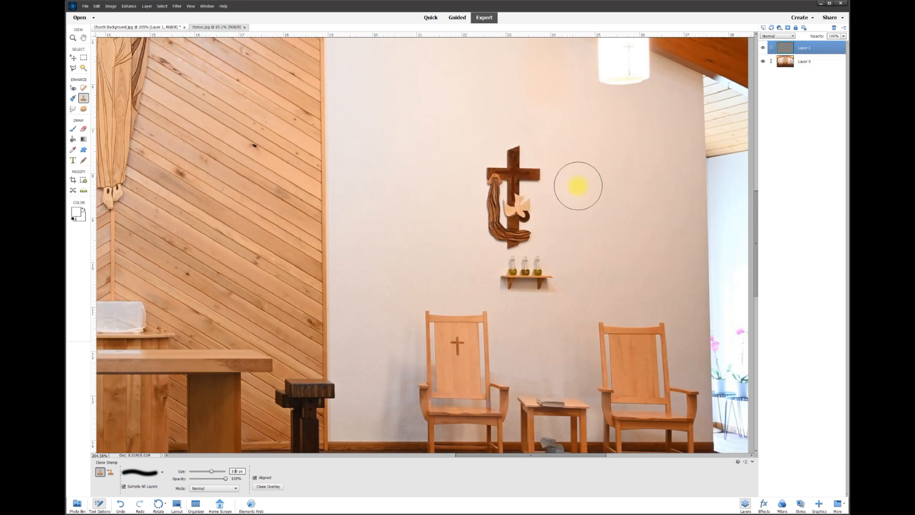
mouse_move(445, 184)
left_mouse_down()
mouse_move(490, 175)
mouse_move(504, 188)
mouse_move(528, 186)
left_mouse_up()
key("ctrl+z")
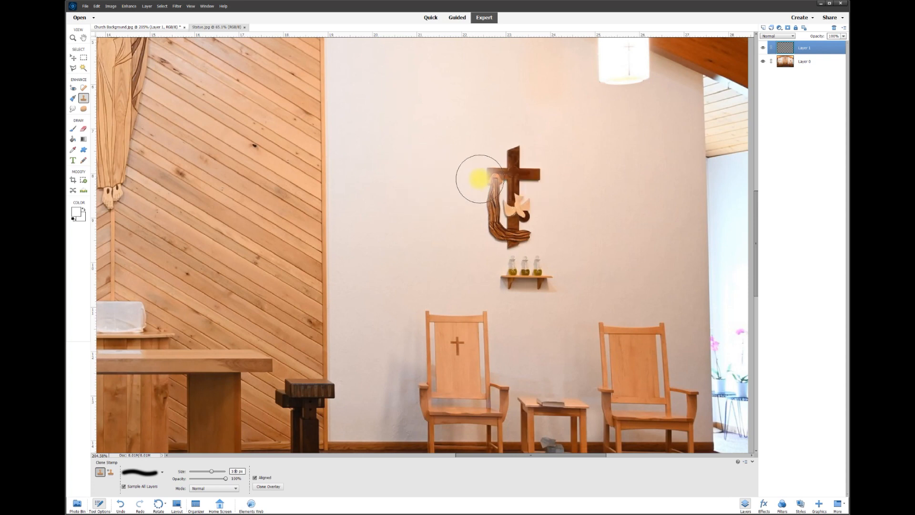
key("ctrl+z")
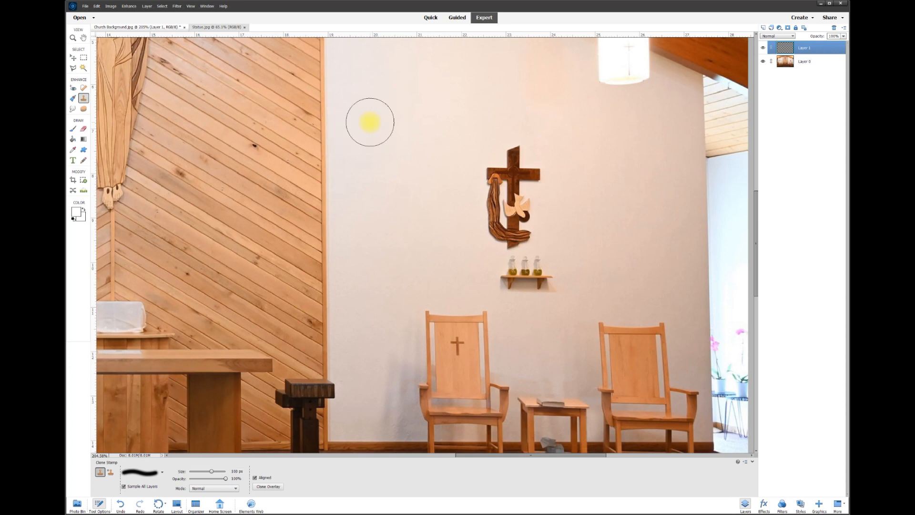
mouse_move(483, 163)
left_mouse_down()
mouse_move(480, 213)
mouse_move(486, 174)
mouse_move(487, 205)
mouse_move(503, 172)
mouse_move(496, 248)
mouse_move(500, 149)
mouse_move(510, 271)
mouse_move(518, 263)
mouse_move(533, 272)
mouse_move(531, 186)
mouse_move(545, 271)
left_mouse_up()
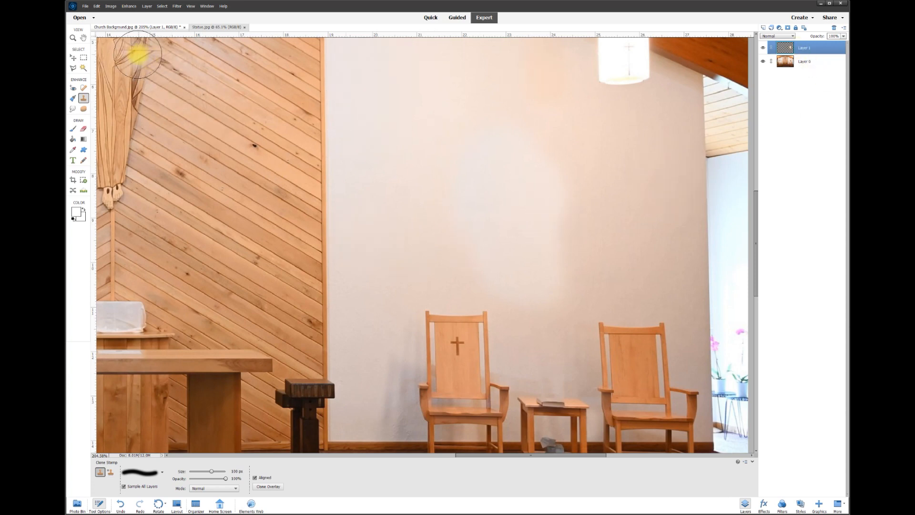
Set Brightness to about 20 in Brightness/Contrast so Layer 1's patch matches the wall
left_click(110, 6)
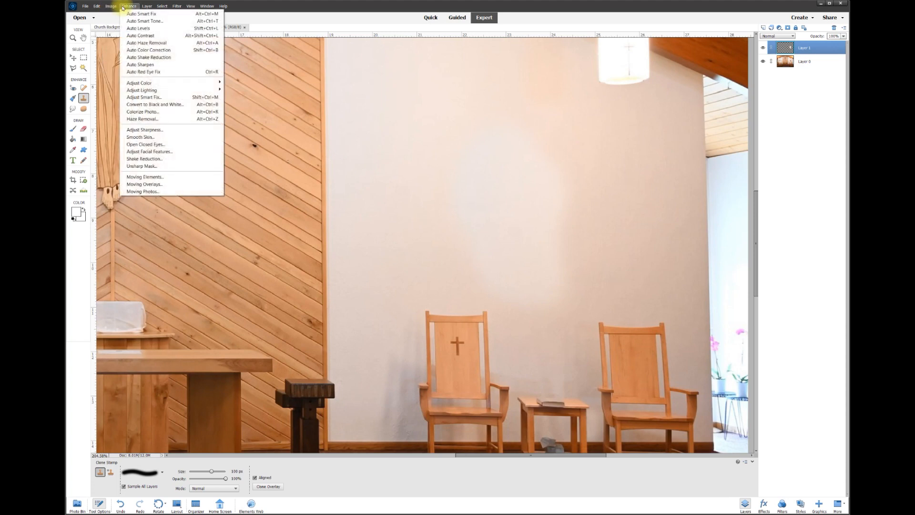
mouse_move(142, 92)
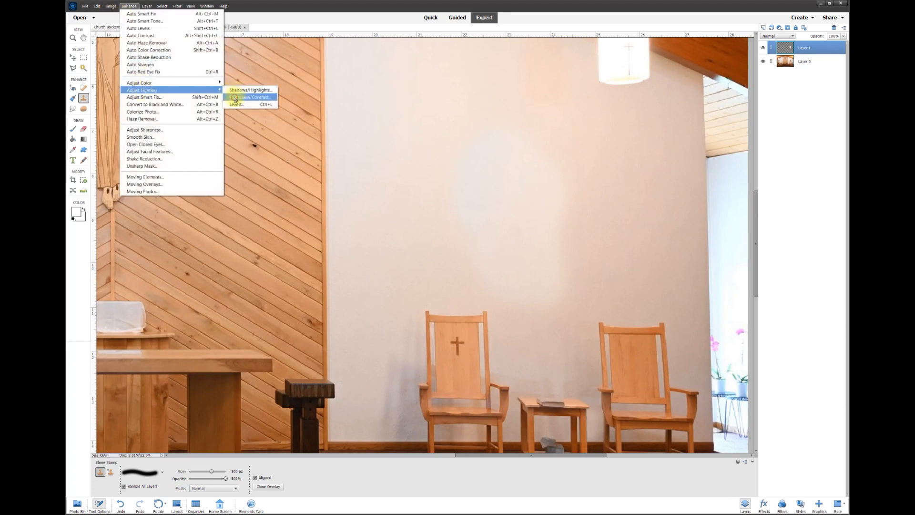
left_click(235, 91)
mouse_move(419, 73)
left_mouse_down()
mouse_move(406, 71)
mouse_move(429, 74)
mouse_move(419, 74)
left_mouse_up()
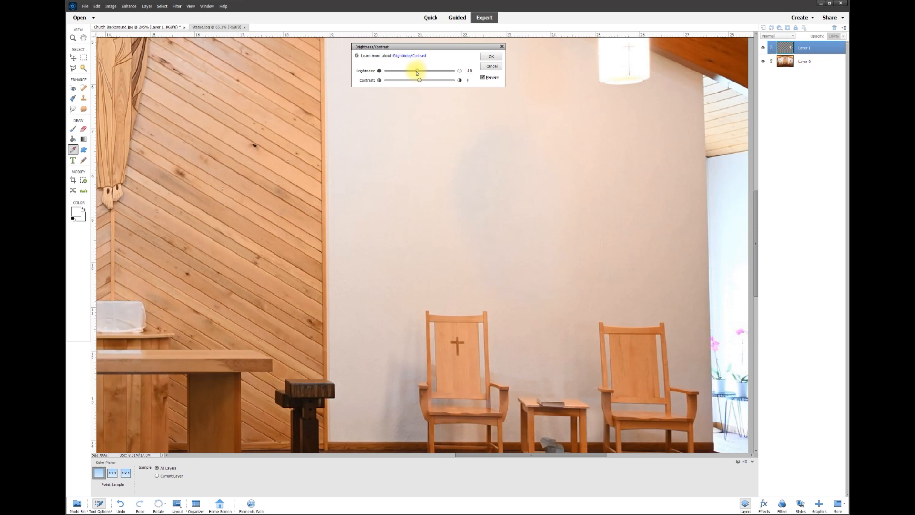
left_click(493, 57)
key("s")
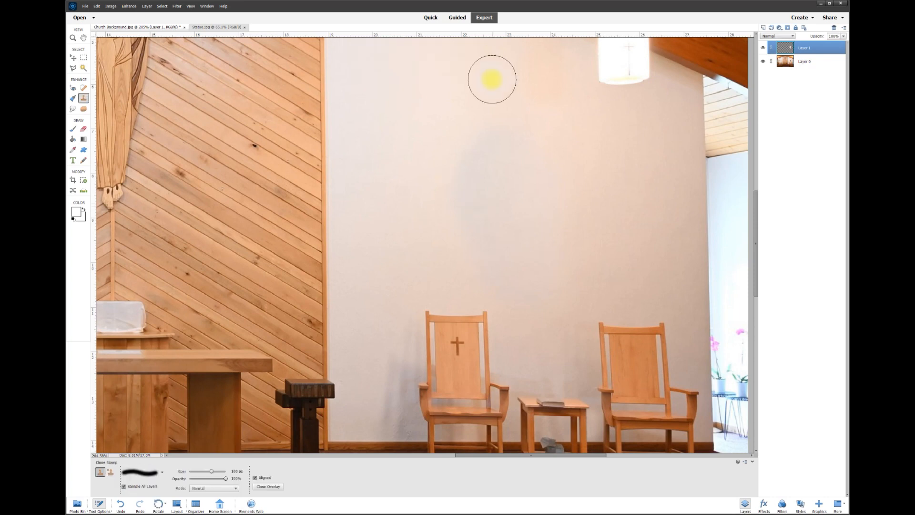
left_click(763, 50)
left_click(763, 49)
left_click(764, 49)
left_click(763, 49)
scroll(684, 189, "down", 5)
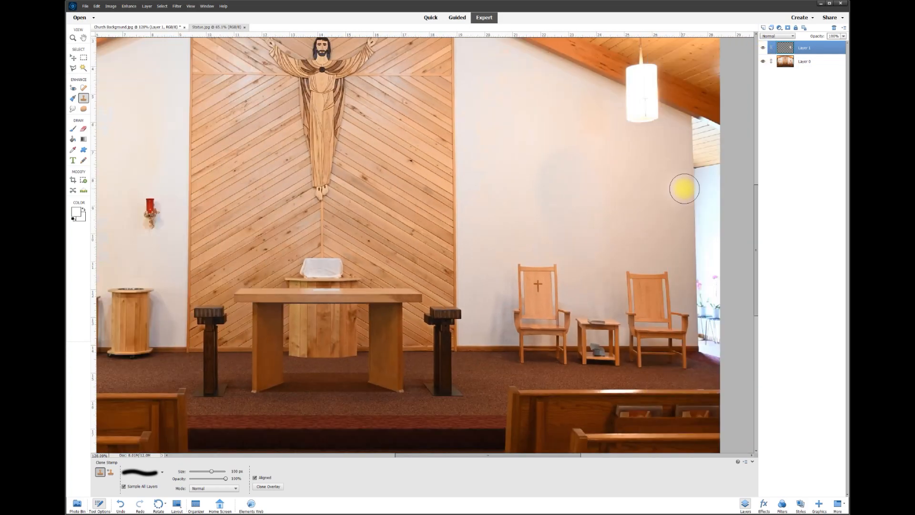
scroll(686, 349, "up", 5)
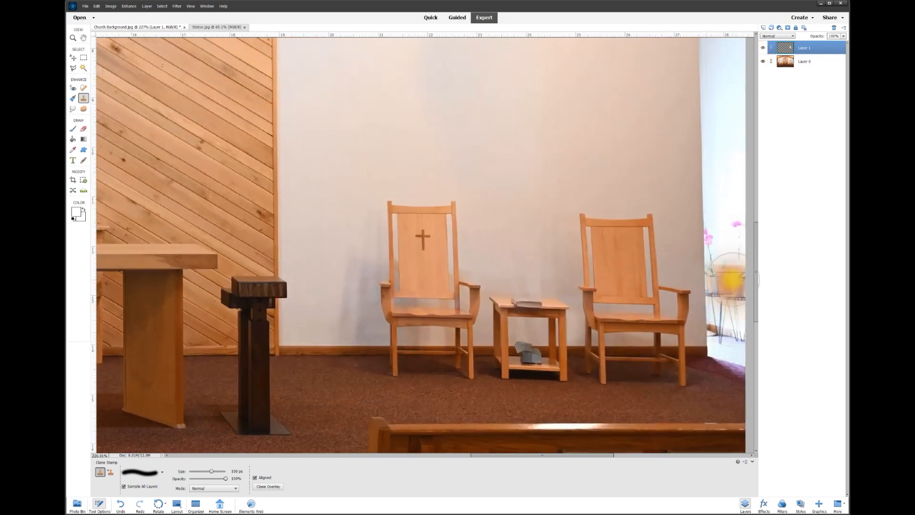
mouse_move(757, 268)
left_mouse_down()
mouse_move(758, 277)
mouse_move(761, 250)
left_mouse_up()
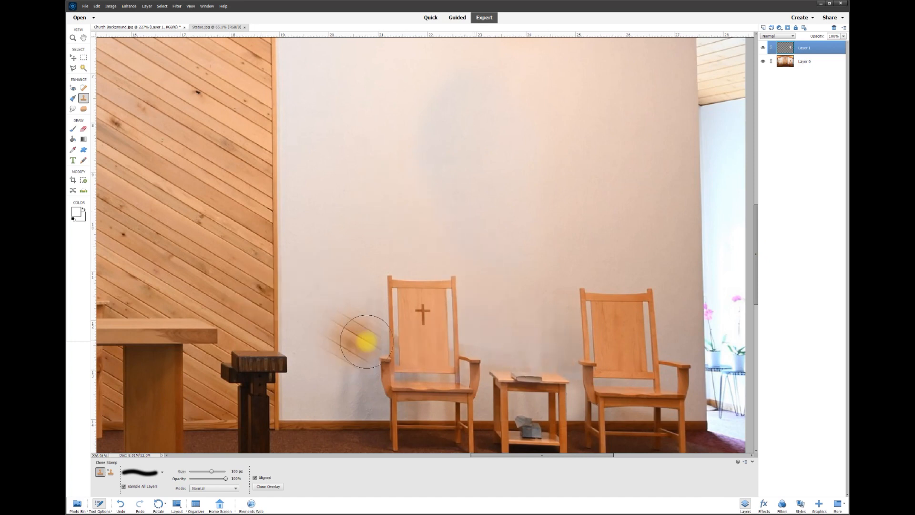
left_click(73, 57)
scroll(369, 190, "down", 1)
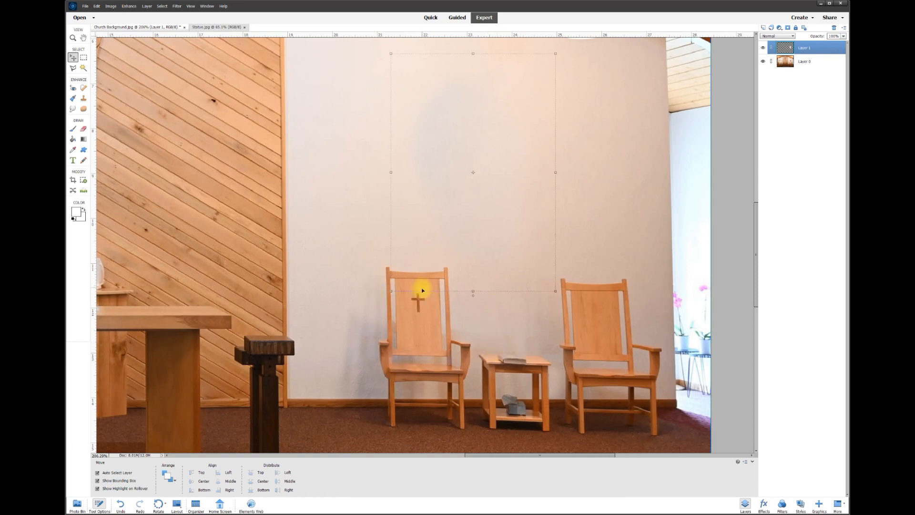
scroll(418, 343, "up", 3)
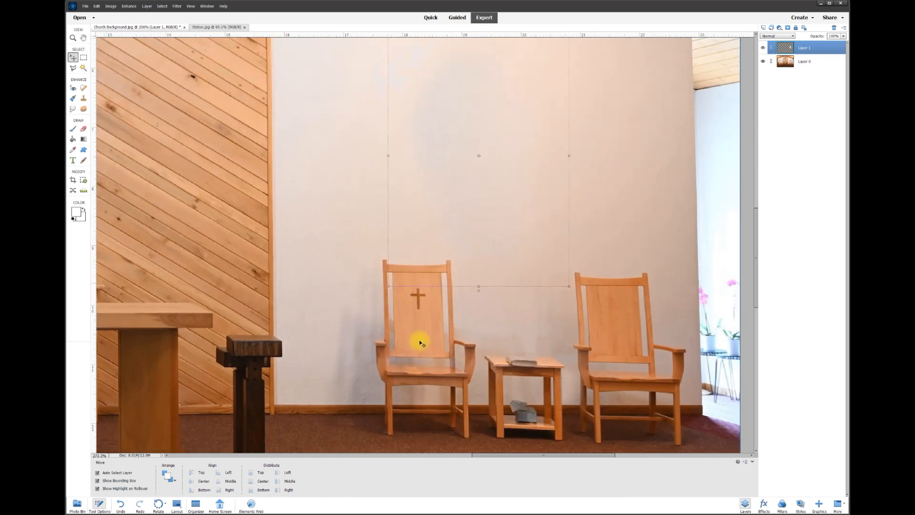
scroll(537, 295, "down", 2)
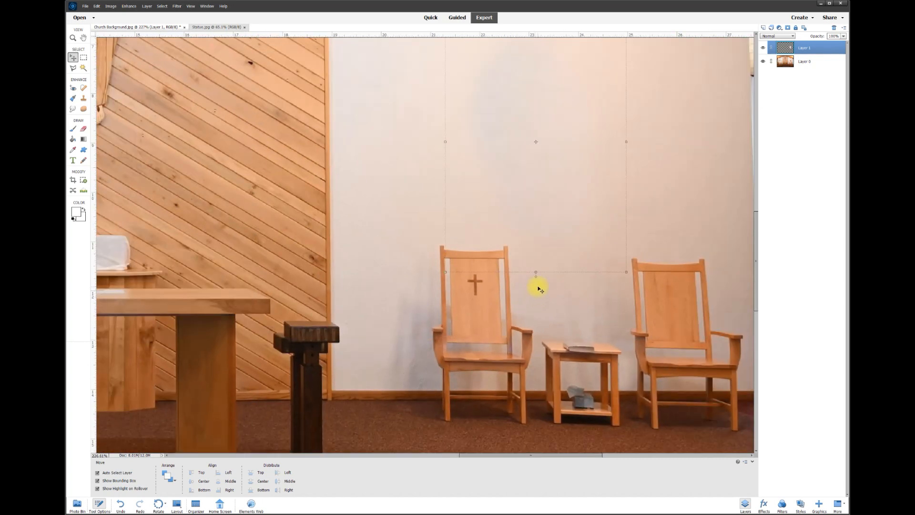
scroll(619, 305, "down", 2)
Copy a rectangular area around the chairs and table from Layer 0 onto a new layer
left_click(801, 61)
left_click(84, 58)
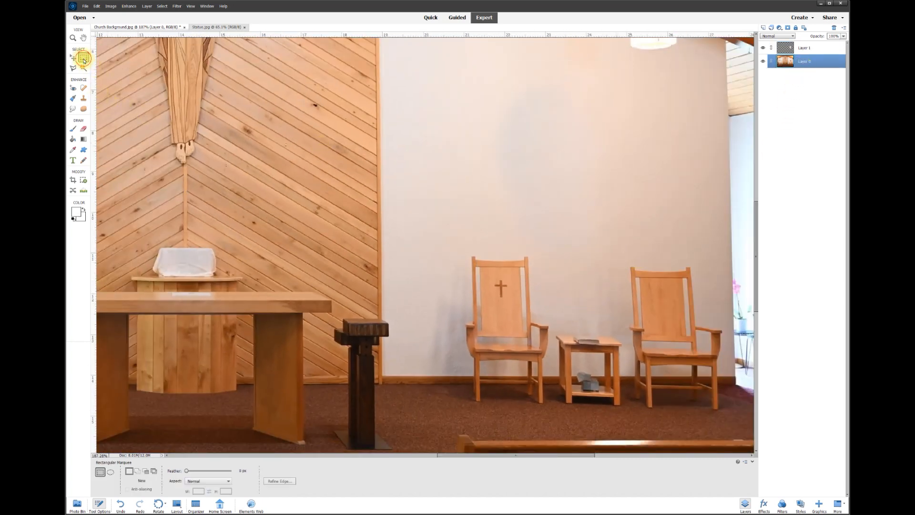
left_click_drag(449, 240, 725, 383)
right_click(658, 332)
left_click(689, 364)
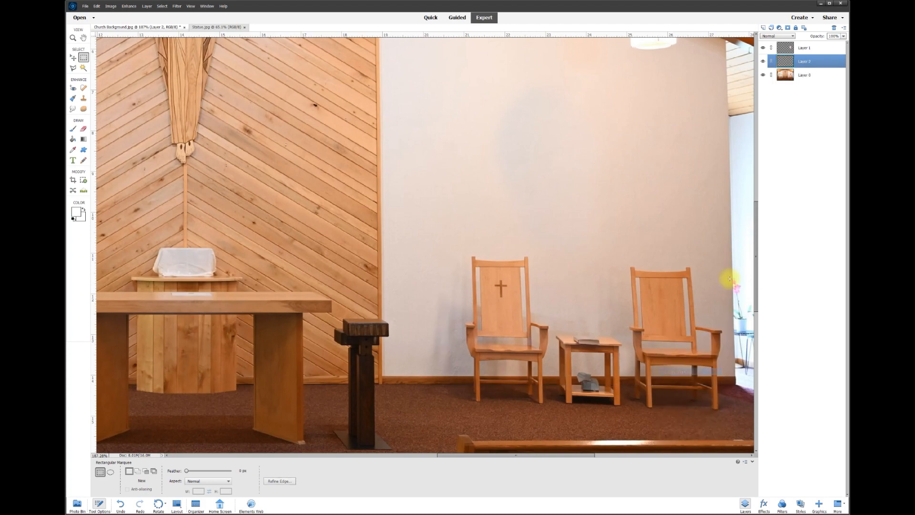
Hide Layer 0 and Layer 1 so only the chairs copy is visible
left_click(764, 77)
scroll(623, 394, "up", 4)
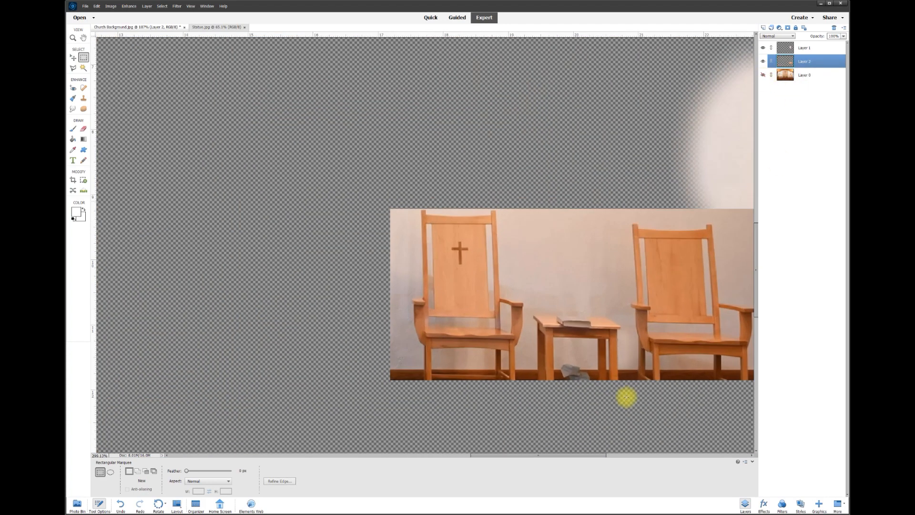
left_click(763, 47)
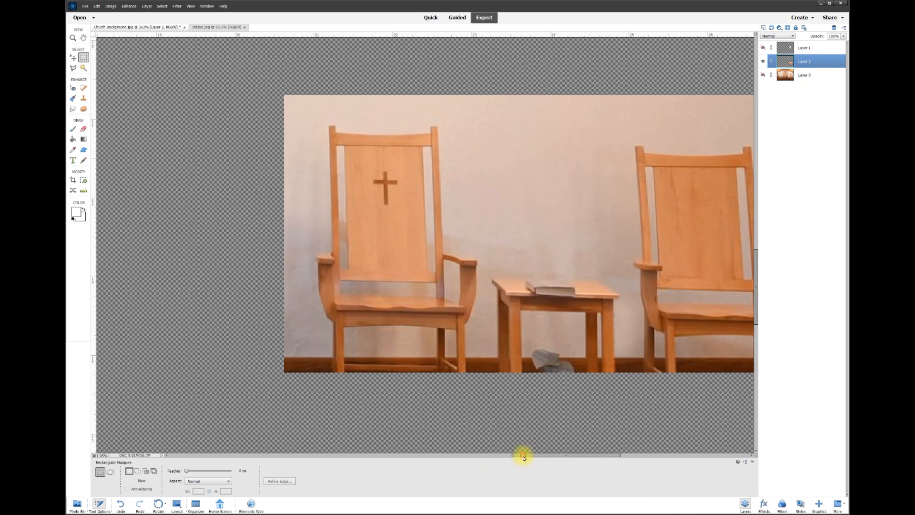
left_click_drag(523, 456, 535, 456)
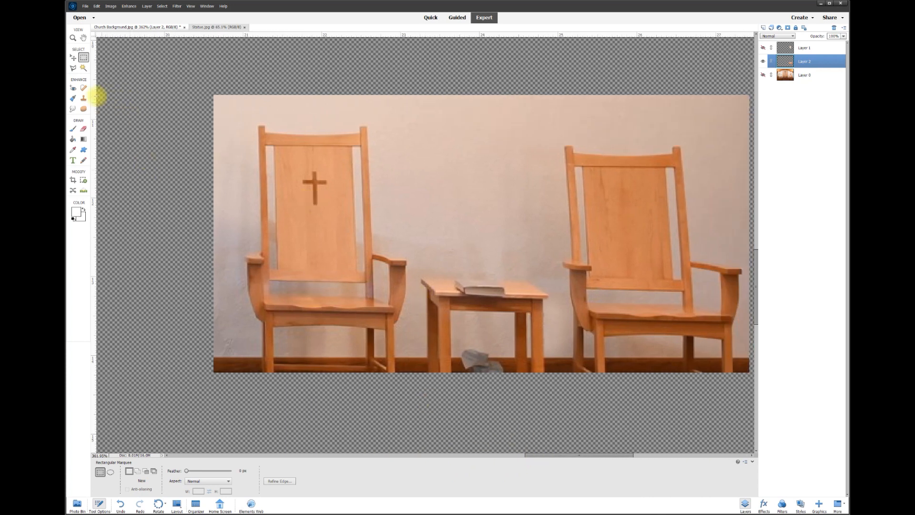
left_click(84, 68)
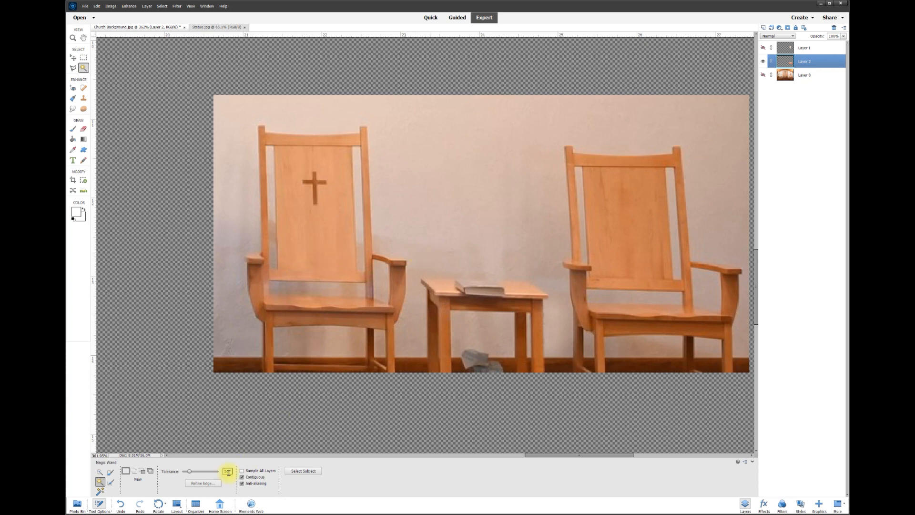
left_click(480, 230)
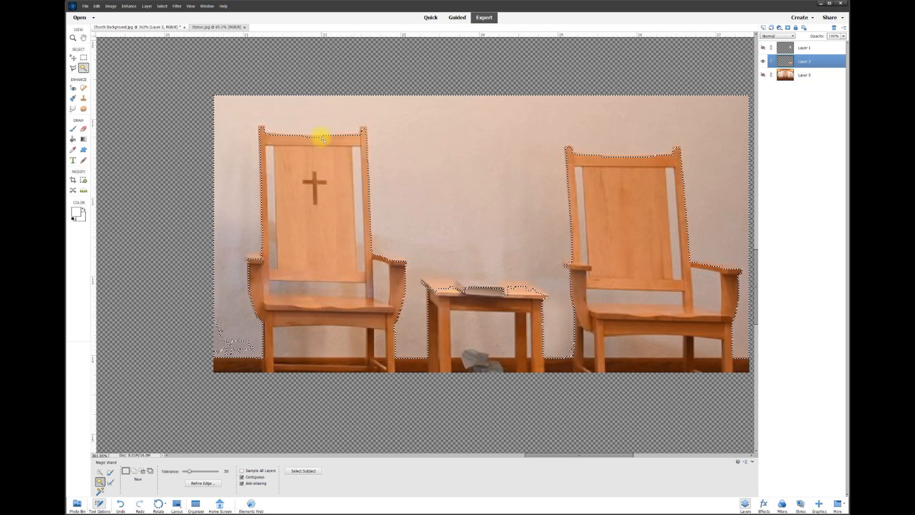
key("ctrl+d")
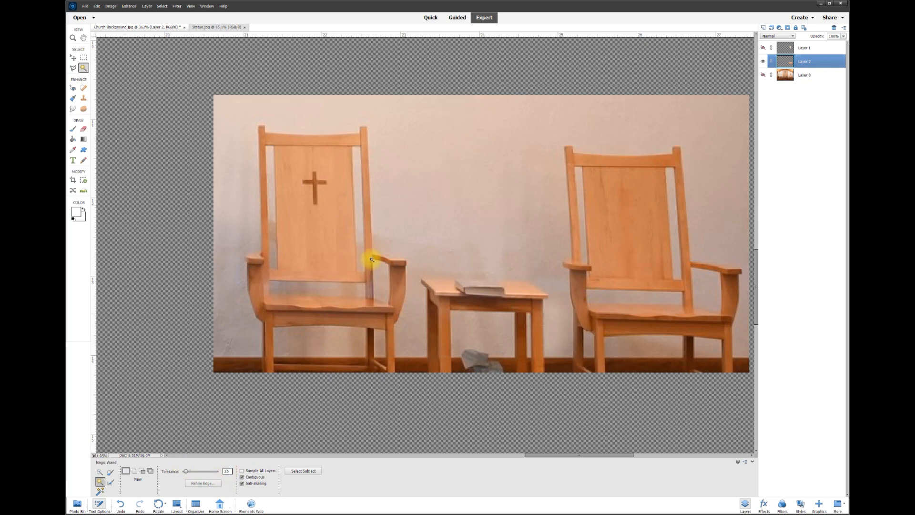
left_click(478, 219)
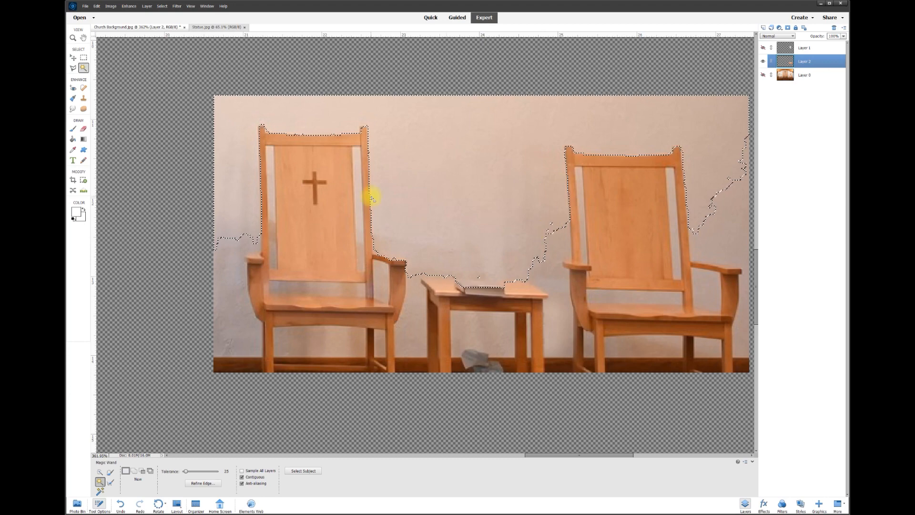
key("ctrl+d")
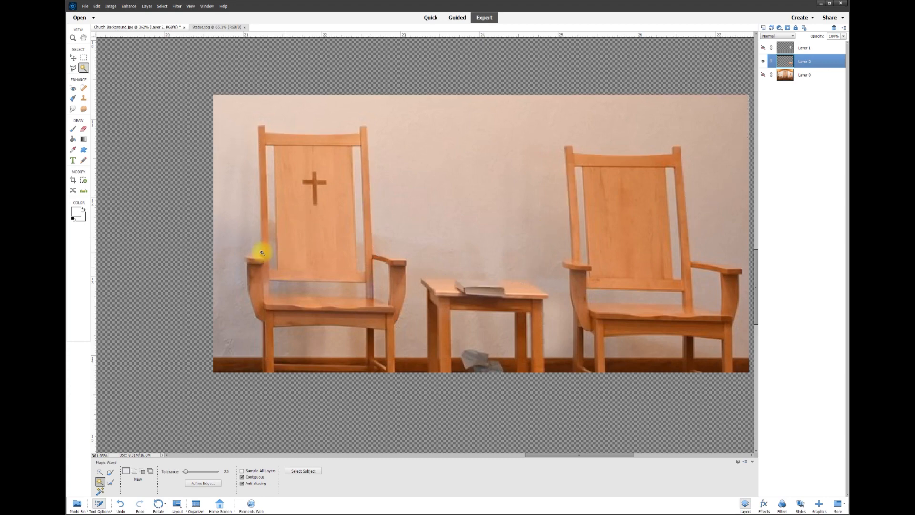
left_click(84, 129)
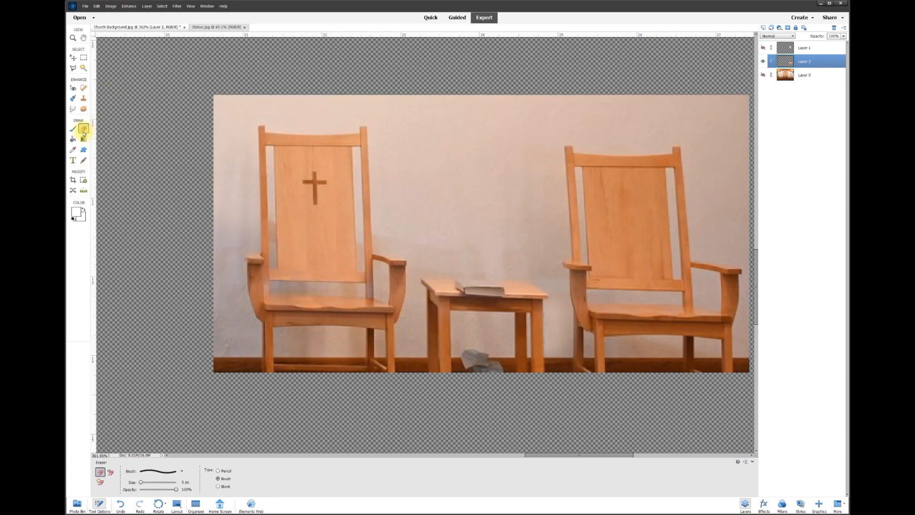
Choose the 17 px brush preset for the Eraser
scroll(215, 333, "up", 3)
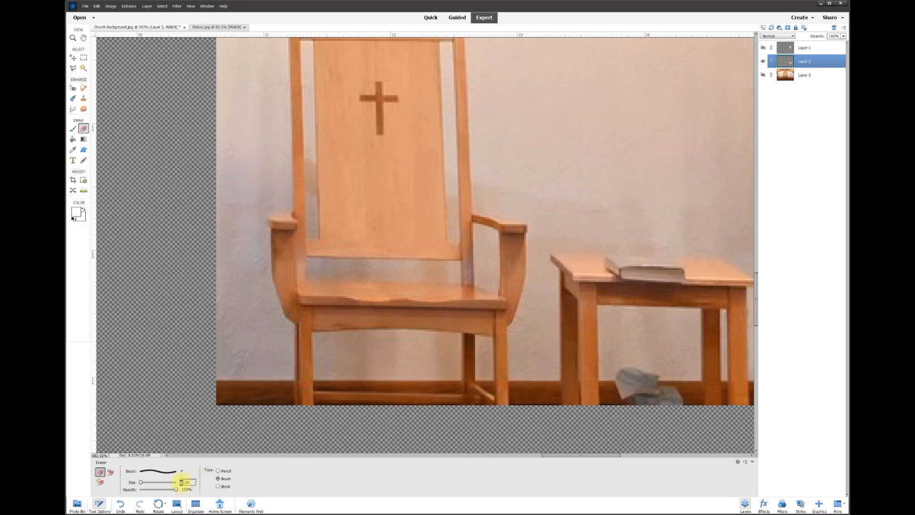
left_click(182, 471)
left_click(182, 506)
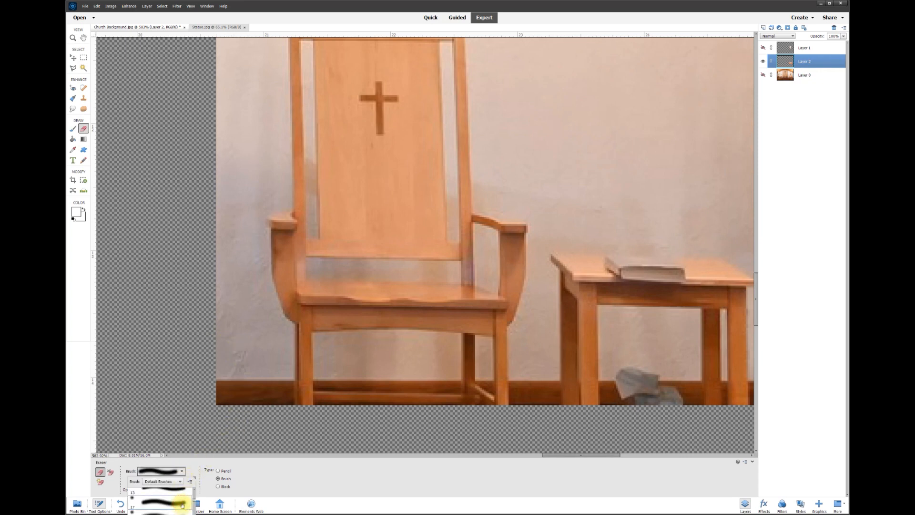
left_click(201, 470)
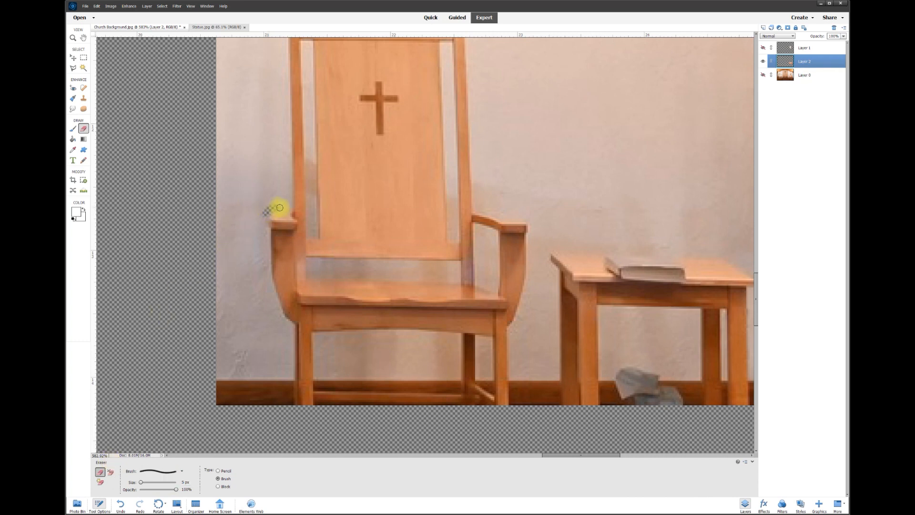
Erase a thin outline along the left chair's posts, back and armrest
left_click(284, 44, "shift")
left_click_drag(758, 296, 758, 272)
left_click(284, 165, "shift")
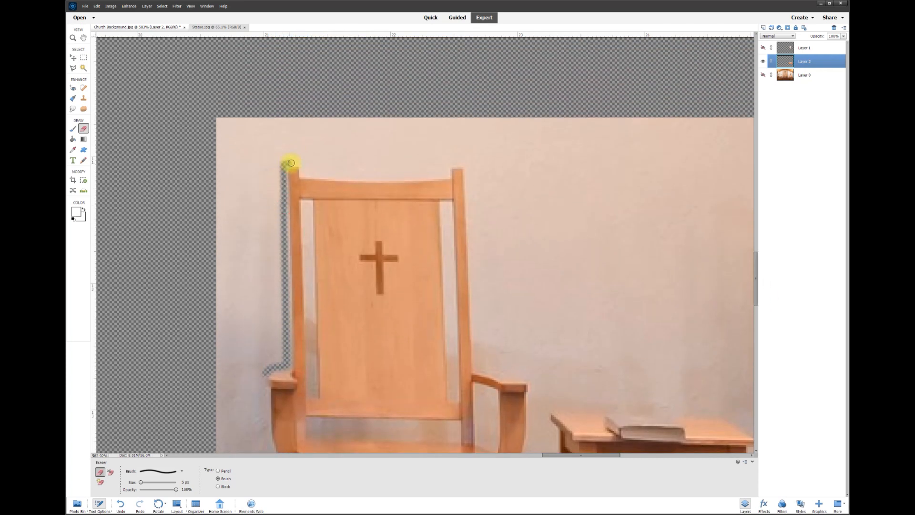
mouse_move(311, 173)
left_mouse_down()
mouse_move(444, 174)
mouse_move(466, 166)
left_mouse_up()
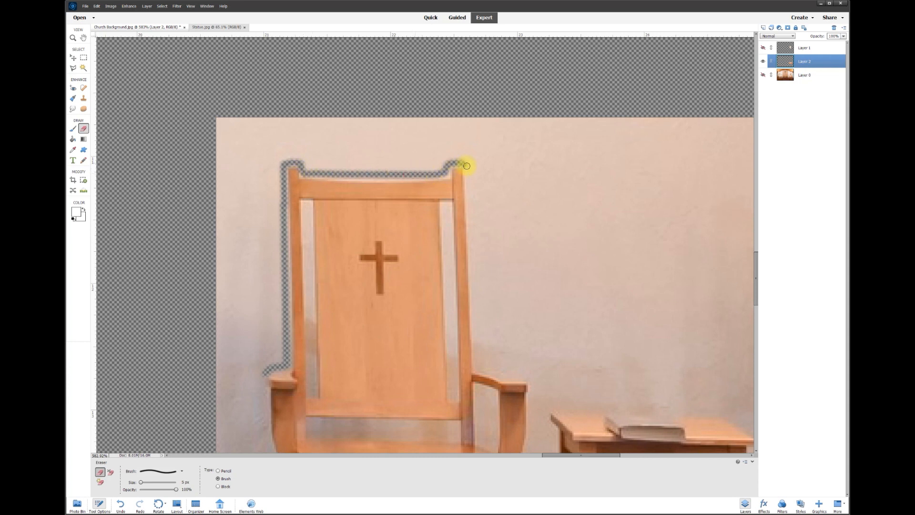
left_click(478, 366, "shift")
mouse_move(478, 366)
left_mouse_down()
mouse_move(501, 364)
mouse_move(536, 384)
left_mouse_up()
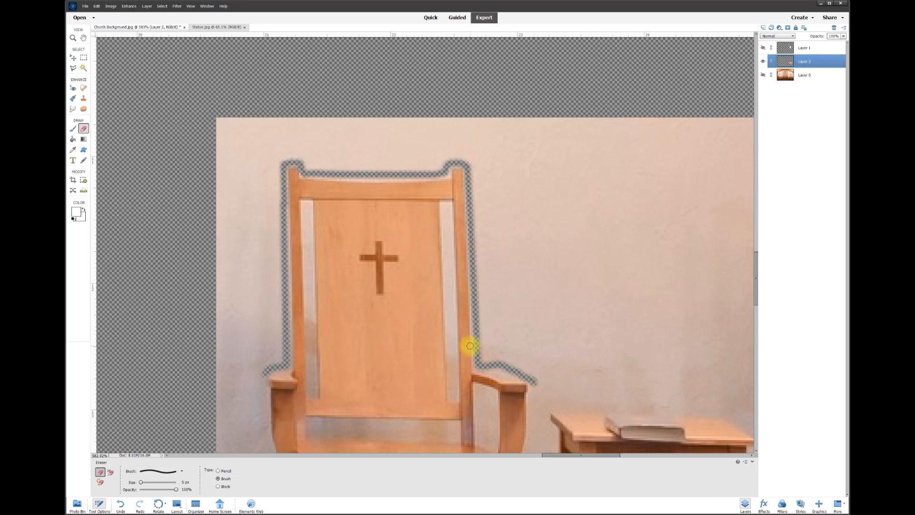
left_click(448, 205)
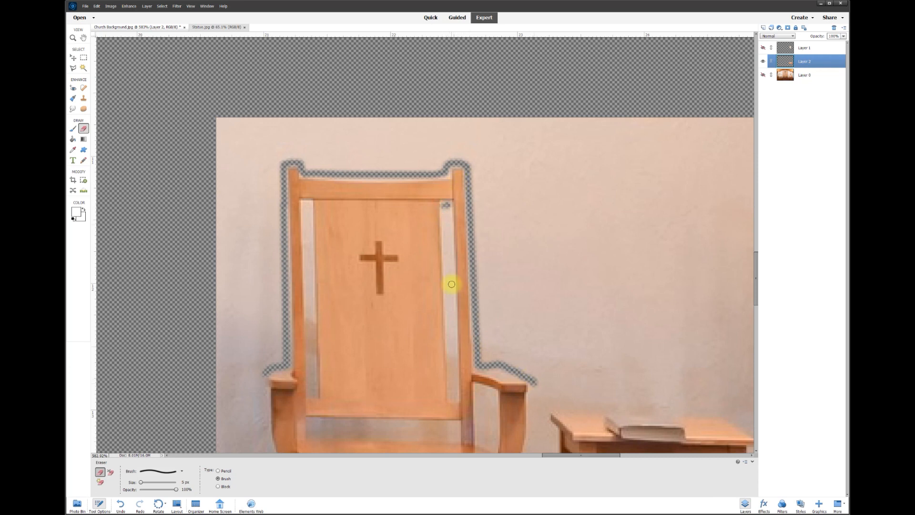
left_click(456, 397, "shift")
left_click(309, 203)
left_click(315, 395, "shift")
Erase around the side table and the right chair's top and side
scroll(516, 341, "down", 3)
mouse_move(516, 341)
left_mouse_down()
mouse_move(547, 281)
mouse_move(458, 303)
mouse_move(448, 337)
mouse_move(491, 327)
mouse_move(482, 162)
left_mouse_up()
mouse_move(476, 81)
left_mouse_down()
mouse_move(651, 63)
mouse_move(688, 244)
mouse_move(568, 252)
mouse_move(578, 316)
mouse_move(588, 348)
left_mouse_up()
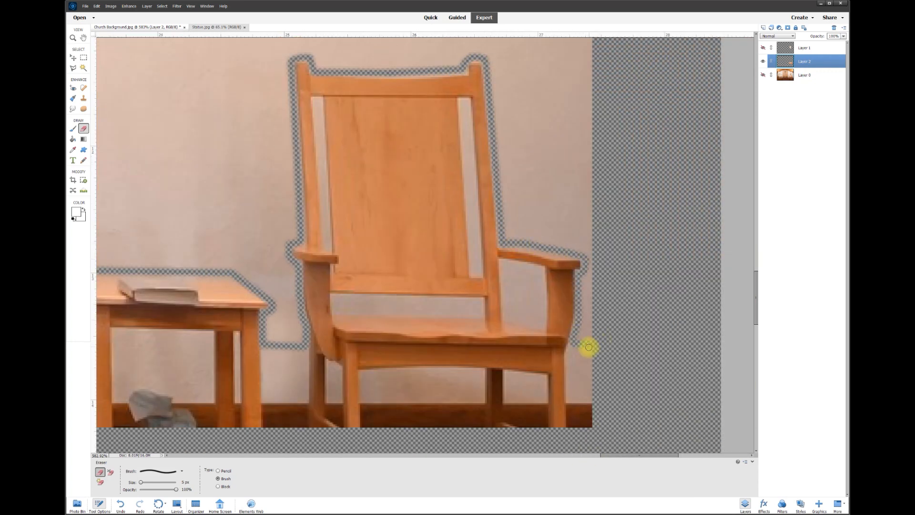
left_click(72, 68)
left_click(614, 340)
Trace a Polygonal Lasso outline around the wall beside the left chair and table
left_click(614, 207)
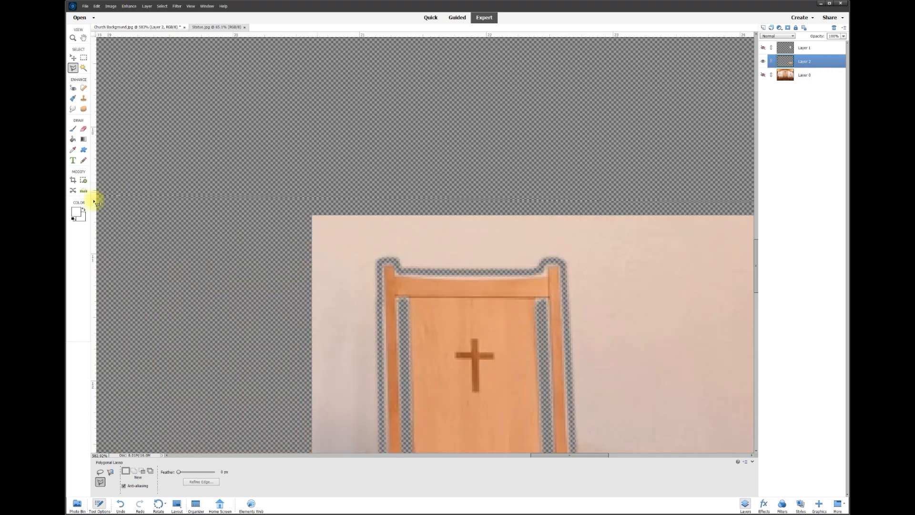
left_click(290, 204)
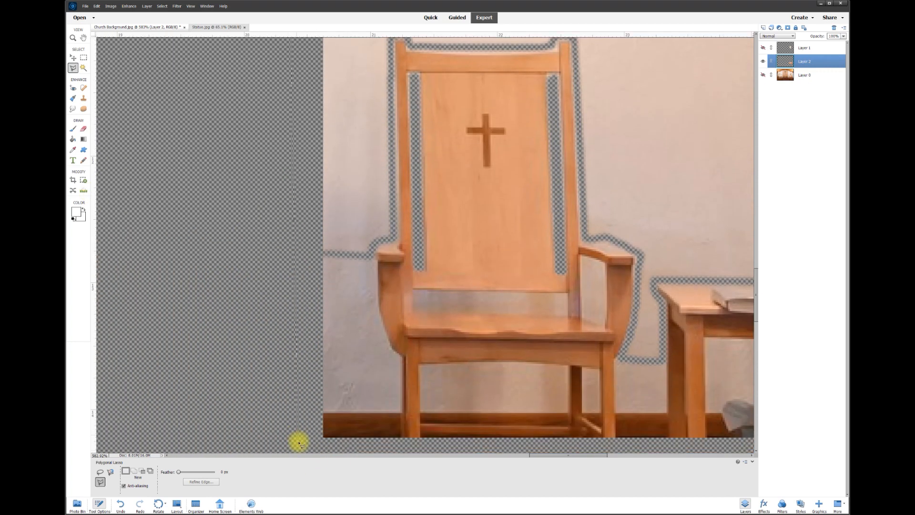
left_click(305, 253)
left_click(351, 256)
left_click(395, 238)
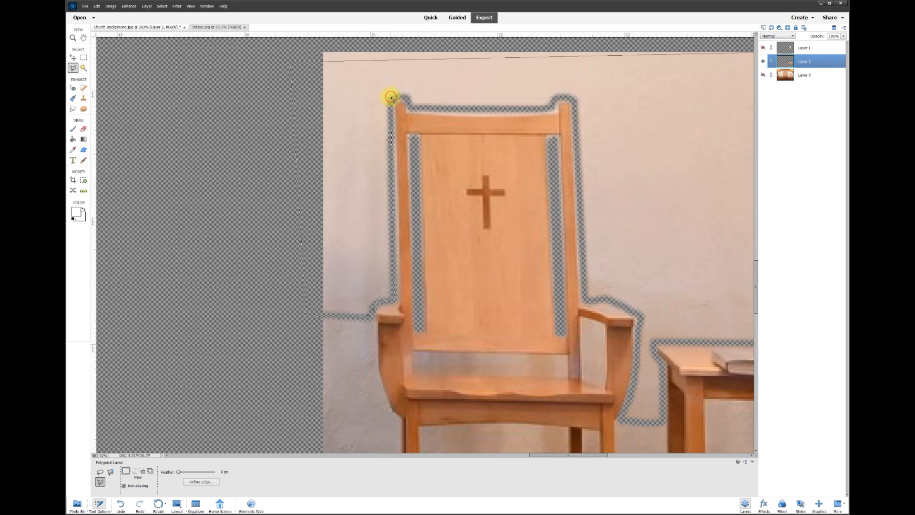
left_click(413, 106)
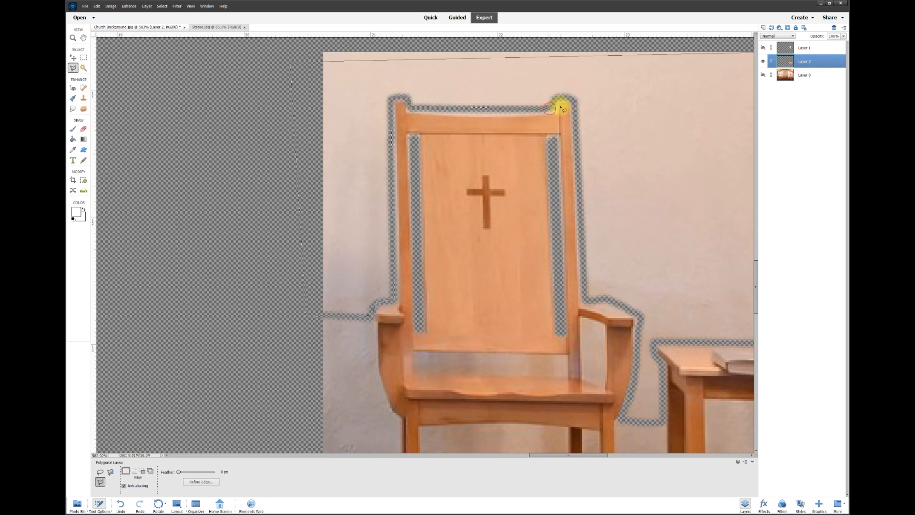
left_click(576, 107)
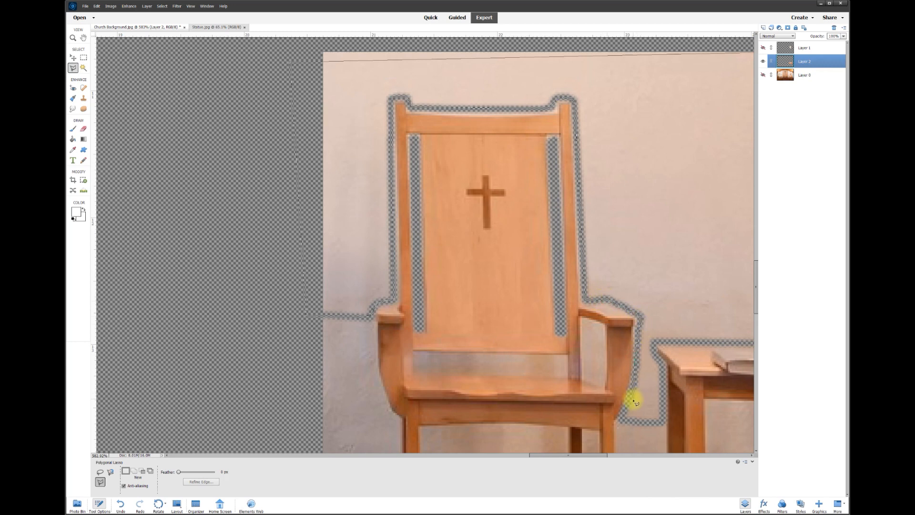
left_click(665, 418)
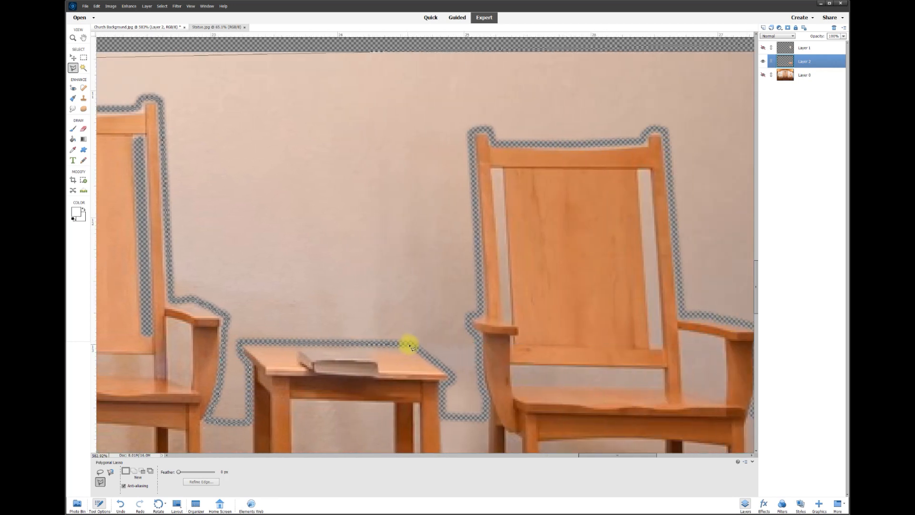
left_click(444, 416)
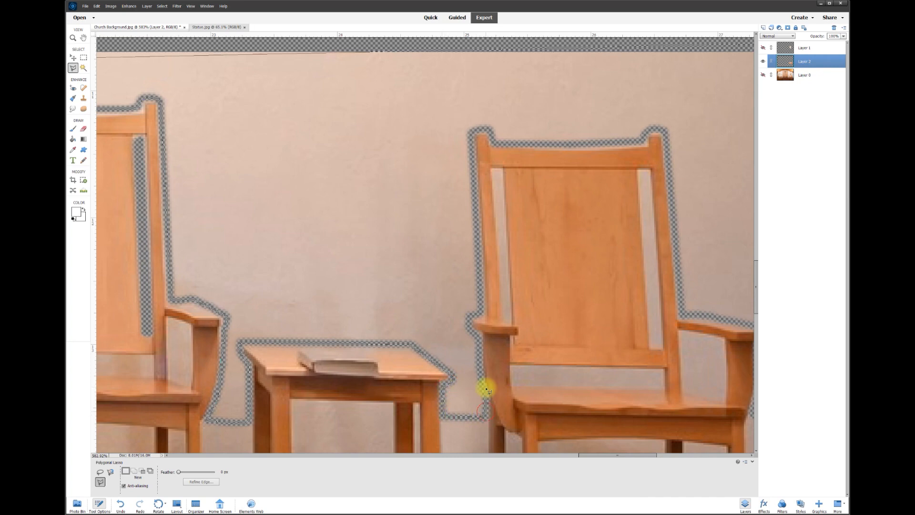
left_click(477, 370)
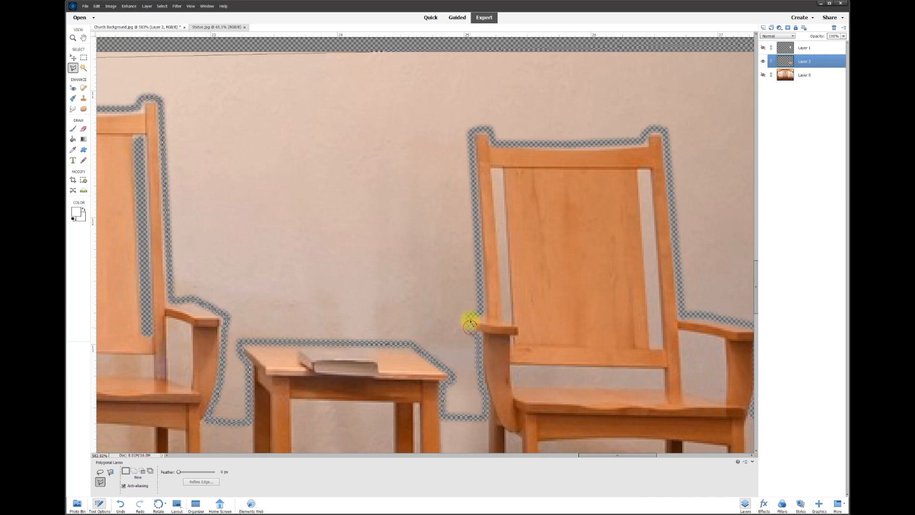
Close the outline around the right chair and delete the selected wall
left_click(470, 132)
left_click(489, 127)
left_click(494, 143)
left_click(641, 142)
left_click(663, 129)
left_click(680, 312)
left_click(619, 412)
double_click(640, 418)
scroll(510, 282, "down", 3)
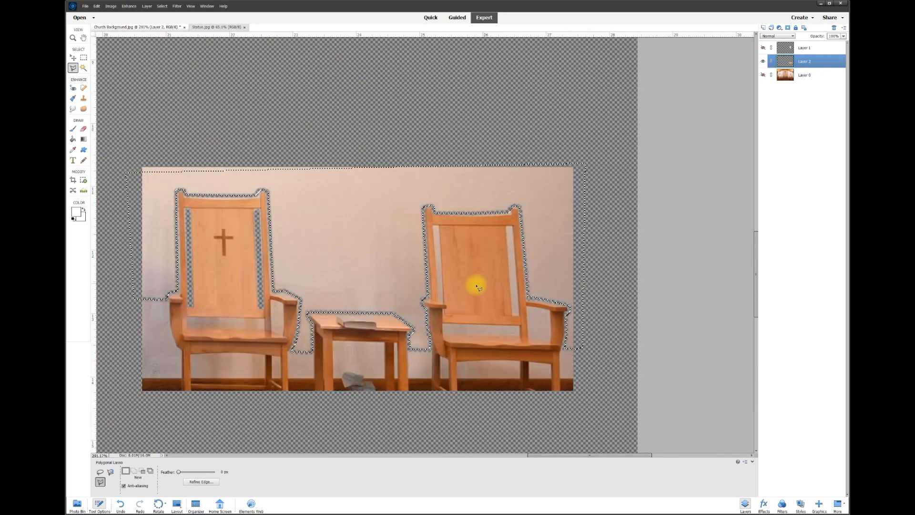
key("Delete")
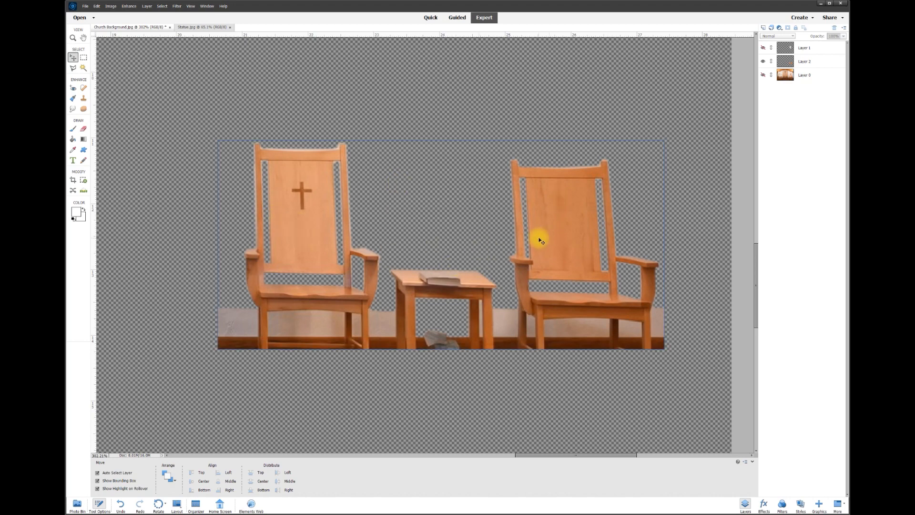
Show Layer 0 again, check Layer 1's visibility, and bring up Statue.jpg
left_click(763, 75)
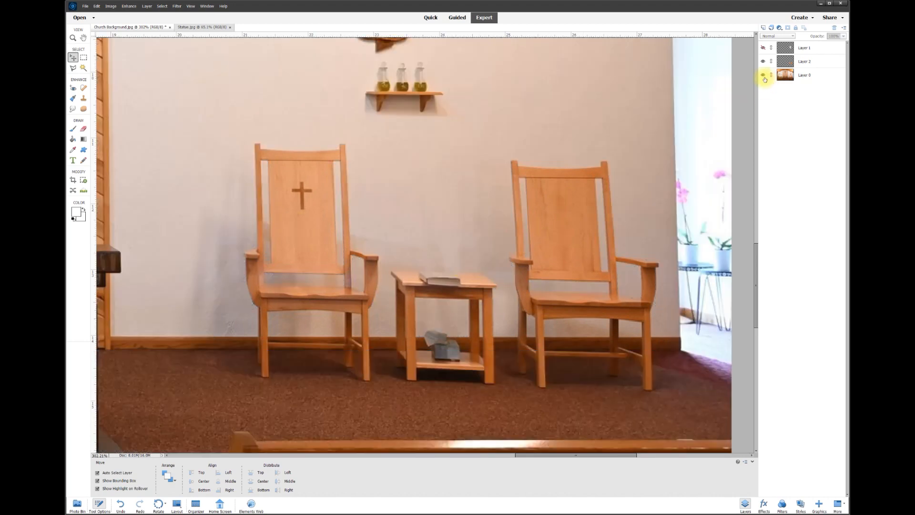
scroll(596, 162, "down", 4)
scroll(536, 169, "down", 1)
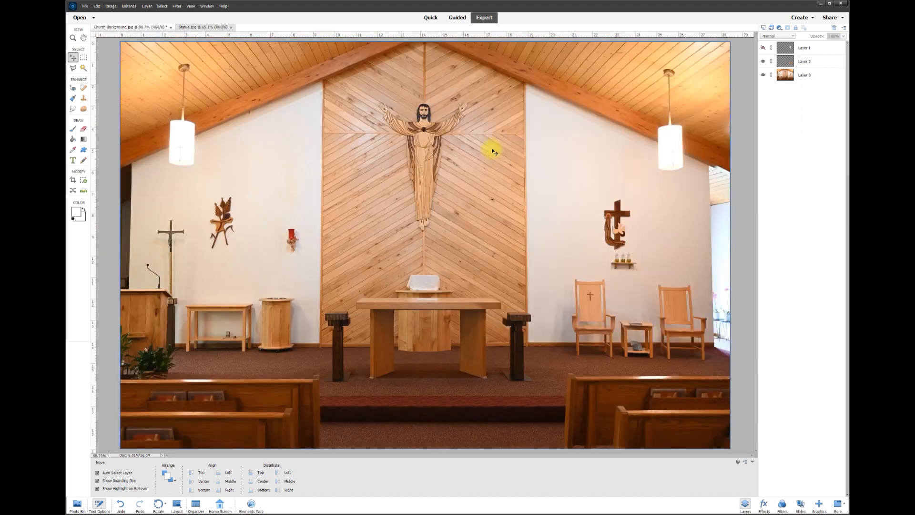
left_click(763, 47)
left_click(764, 48)
left_click(764, 48)
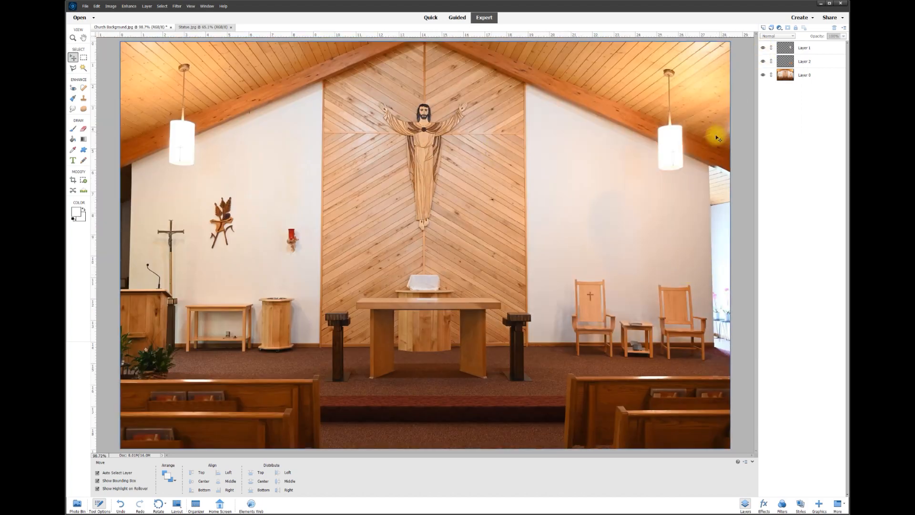
left_click(190, 28)
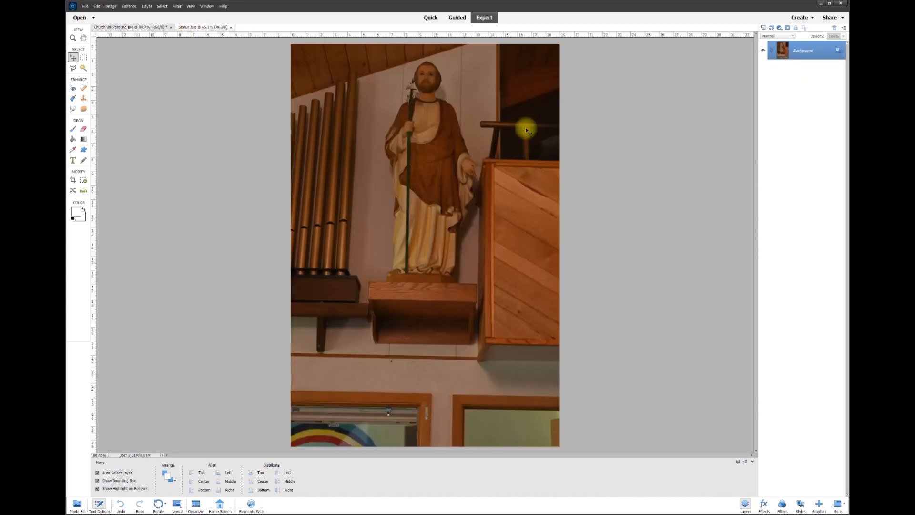
Crop the statue photo tightly around the statue and its shelf
key("c")
left_click_drag(354, 51, 504, 362)
left_click(482, 366)
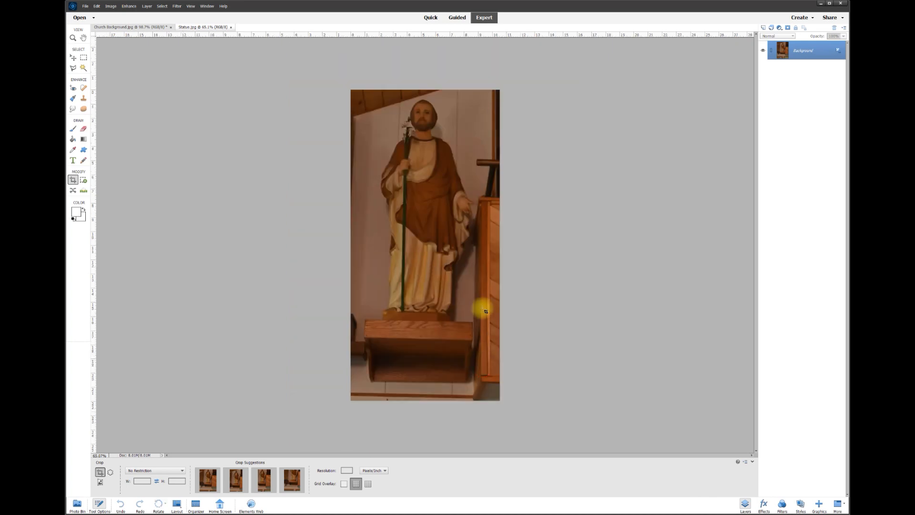
scroll(435, 129, "up", 2)
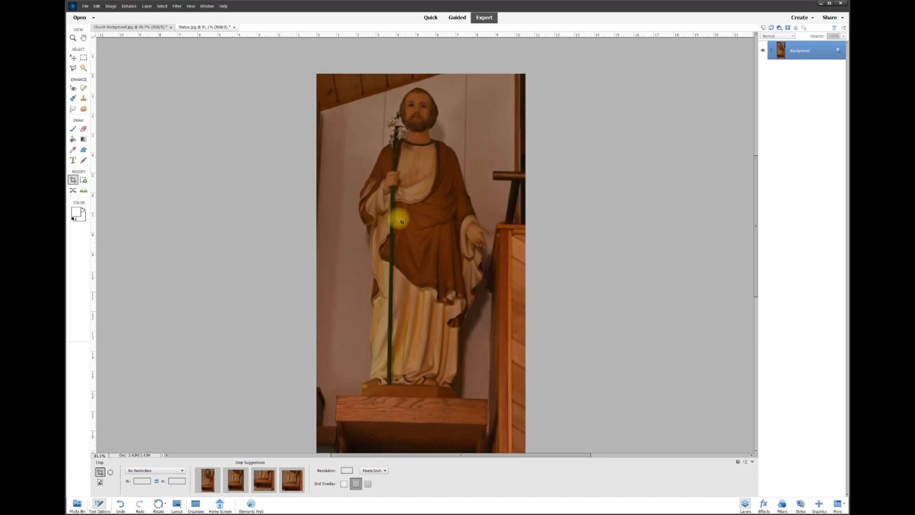
scroll(386, 190, "down", 1)
Apply Enhance > Auto Smart Fix to brighten the cropped statue photo
left_click(130, 6)
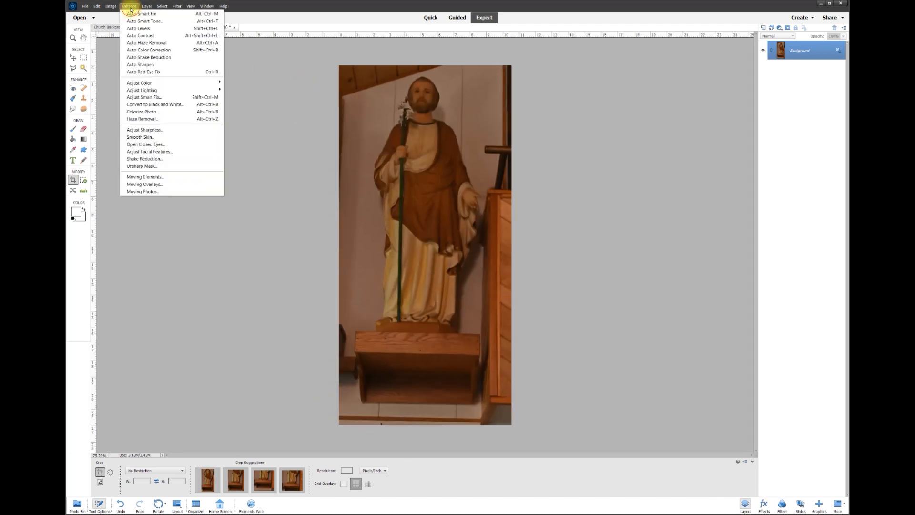
left_click(133, 14)
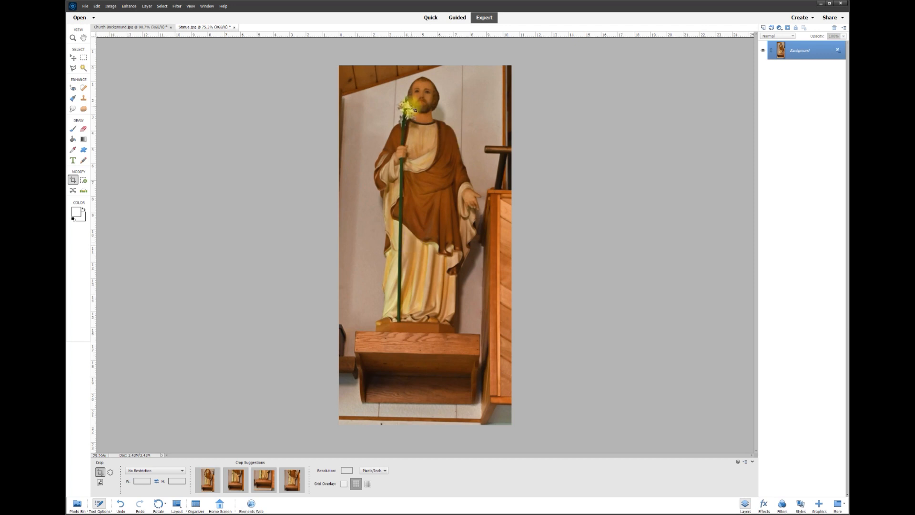
left_click(83, 129)
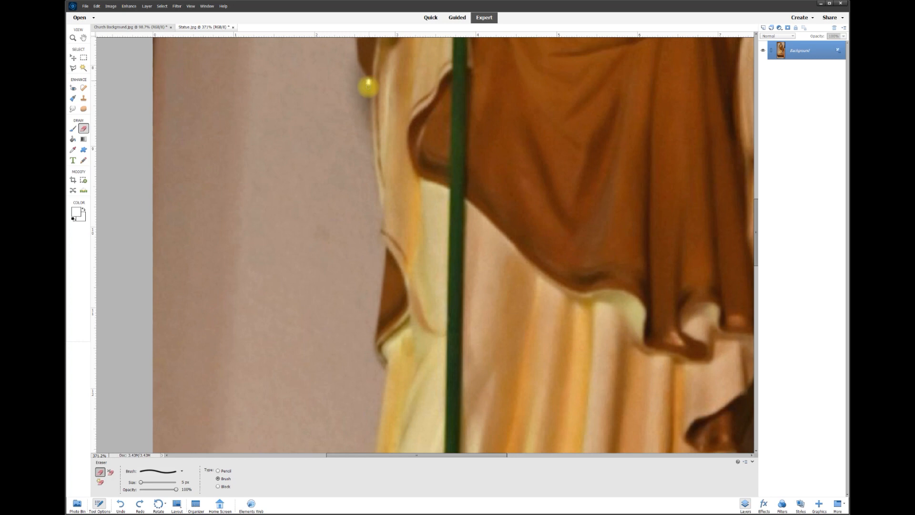
Try an eraser stroke along the statue's left edge, then undo it
left_click_drag(371, 182, 373, 189)
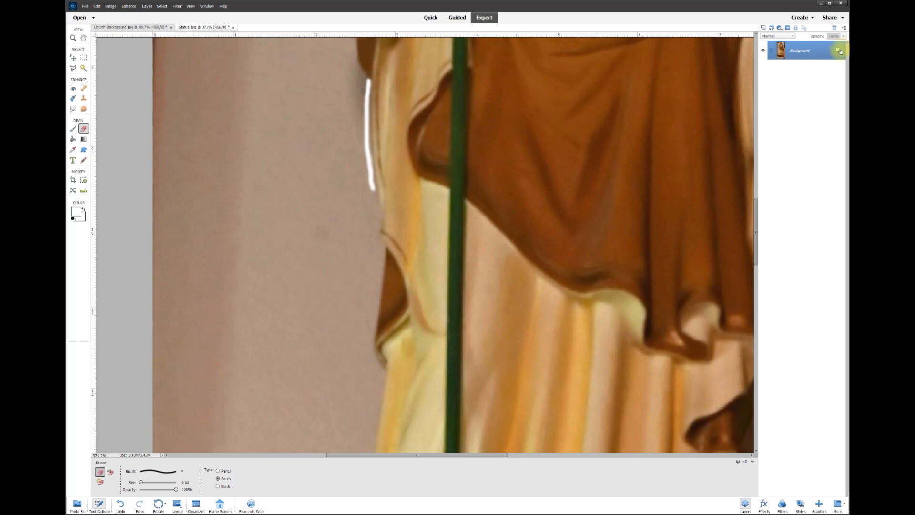
key("ctrl+z")
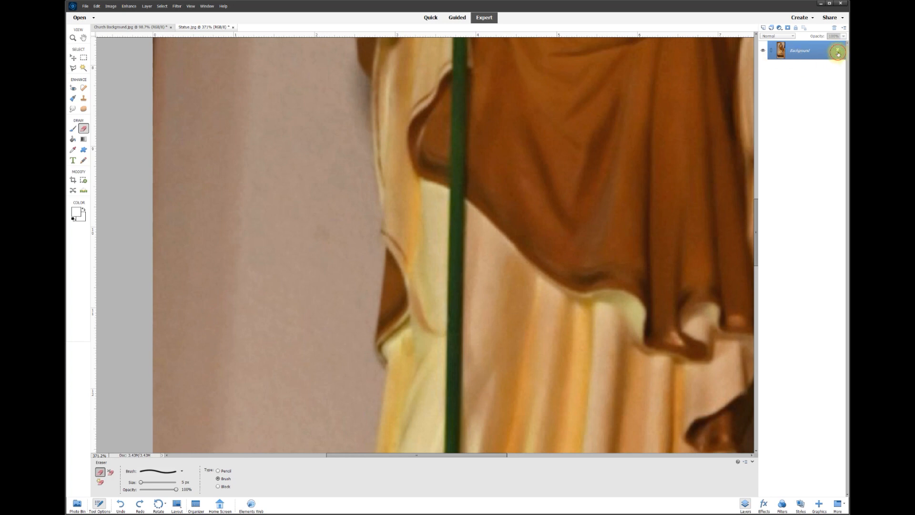
scroll(336, 82, "up", 2)
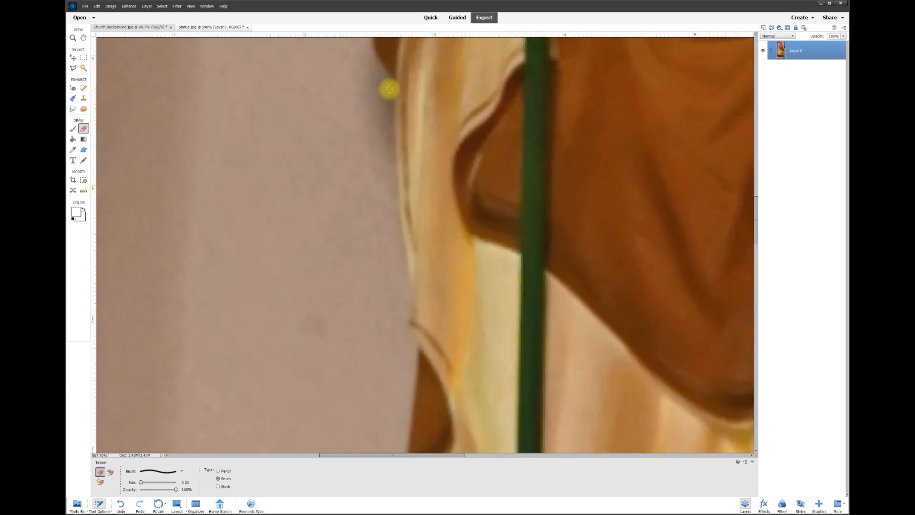
Erase a thin outline down the statue's left edge and robe to the base
left_click_drag(391, 83, 390, 150)
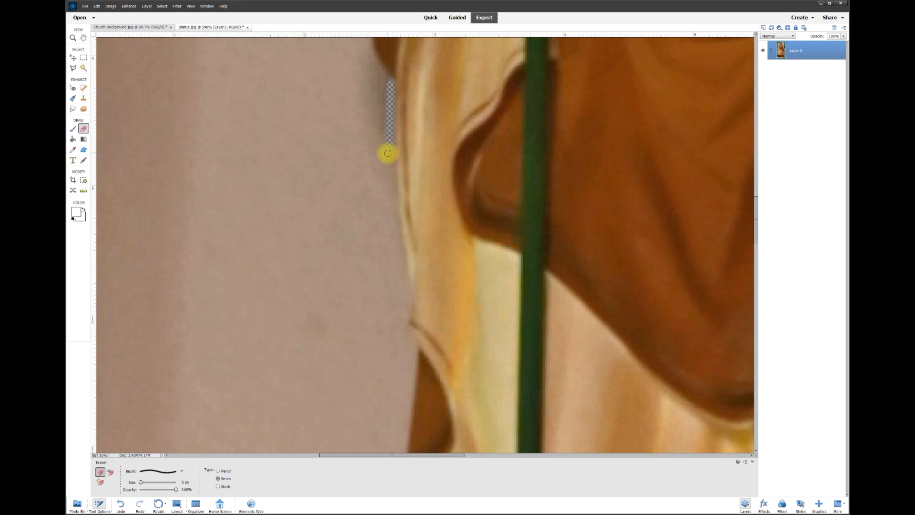
left_click(400, 250, "shift")
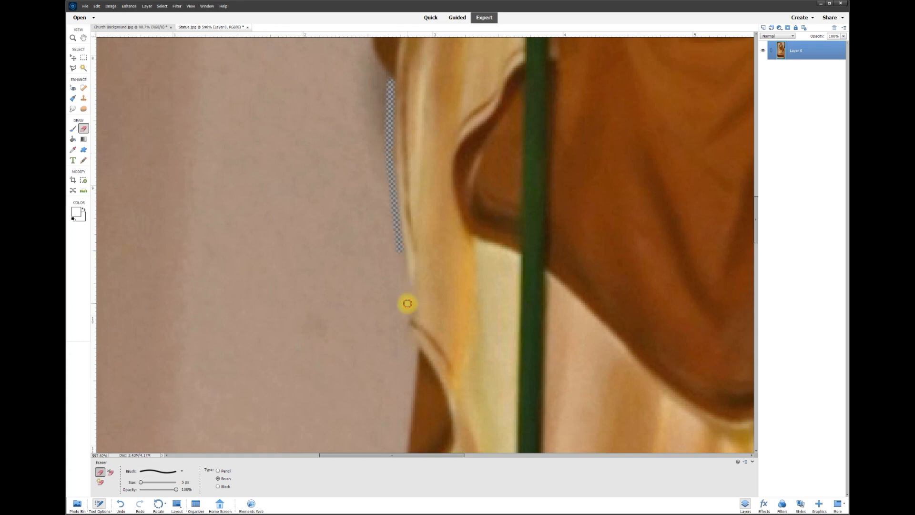
left_click(403, 320, "shift")
left_click(402, 334, "shift")
left_click(412, 348, "shift")
left_click_drag(756, 231, 756, 259)
left_click(414, 116, "shift")
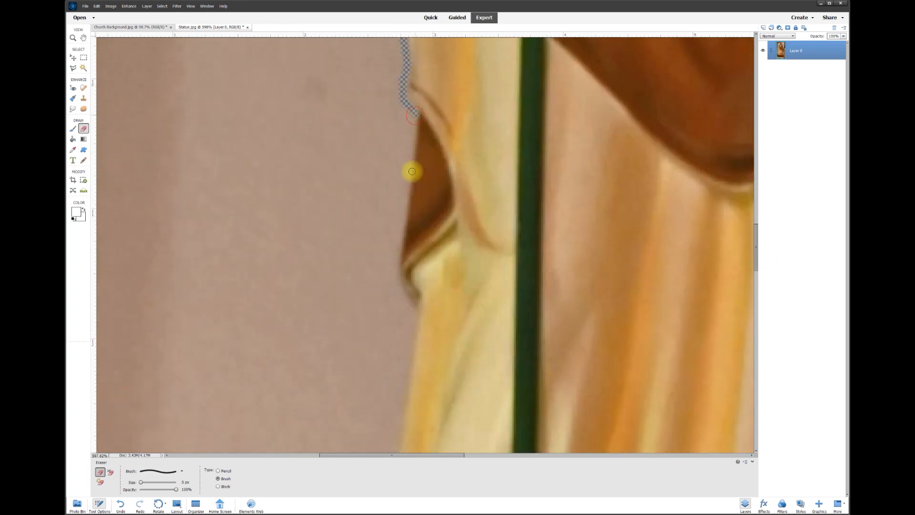
left_click(399, 250, "shift")
left_click_drag(397, 277, 410, 305)
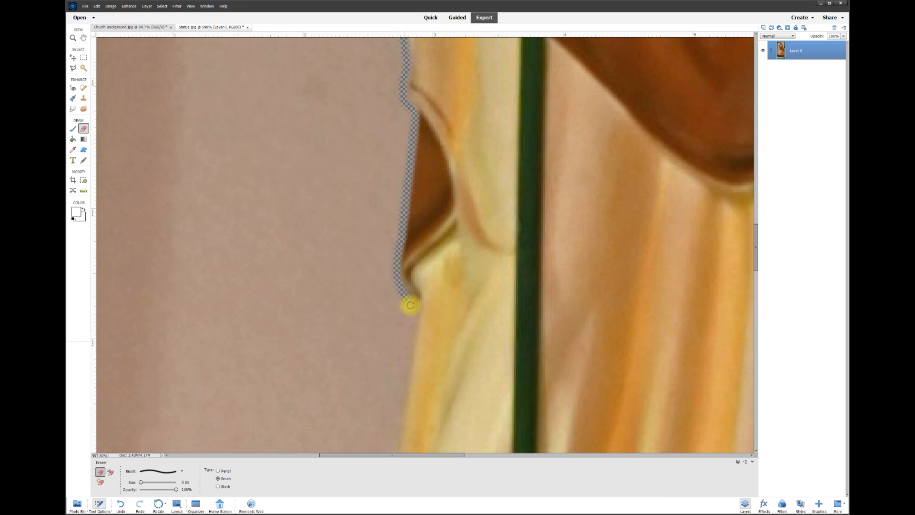
left_click_drag(755, 247, 756, 270)
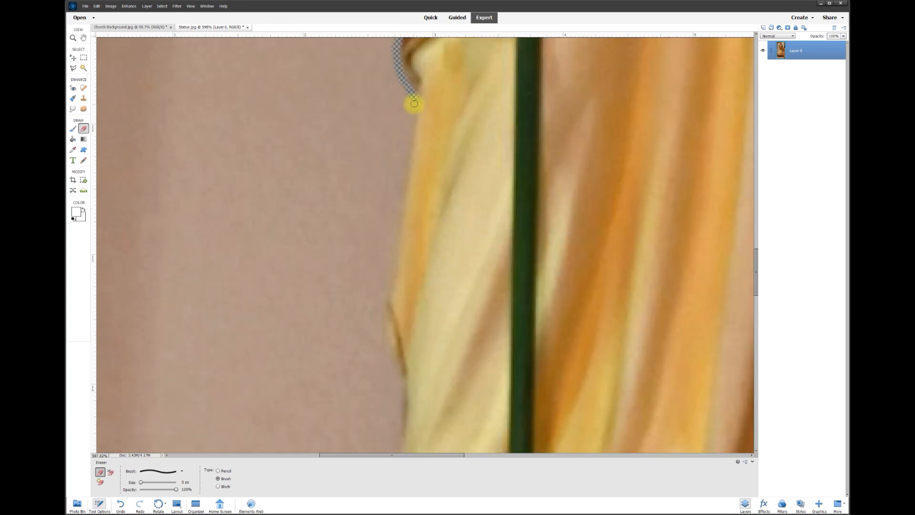
left_click(388, 300, "shift")
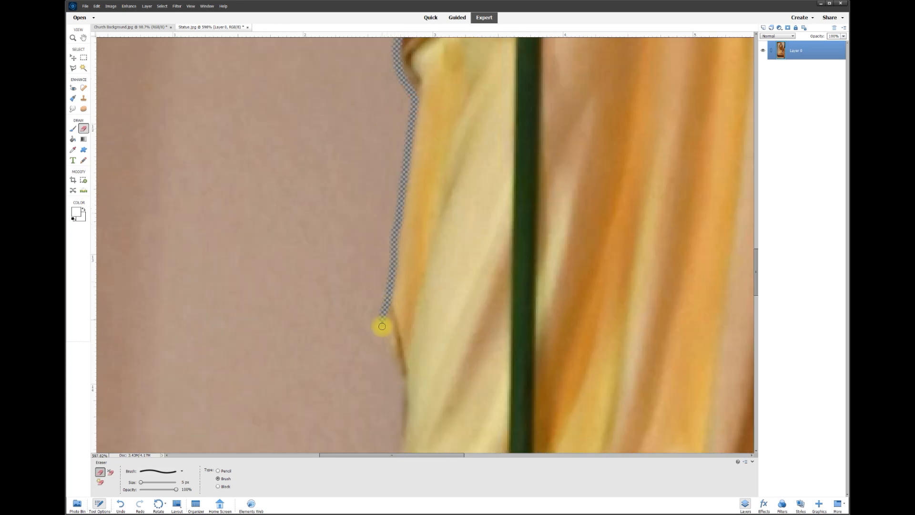
left_click_drag(756, 272, 756, 305)
mouse_move(401, 133)
left_mouse_down()
mouse_move(379, 275)
mouse_move(340, 293)
mouse_move(334, 377)
left_mouse_up()
Continue the erased outline along the shelf's top, bottom and right side
left_click(176, 373, "shift")
left_click_drag(756, 305, 756, 332)
left_click_drag(174, 141, 159, 308)
left_click_drag(756, 333, 756, 356)
left_click_drag(165, 102, 204, 383)
left_click_drag(755, 356, 755, 374)
left_click_drag(205, 224, 228, 345)
left_click(501, 353, "shift")
left_click_drag(391, 456, 508, 455)
left_click(598, 354, "shift")
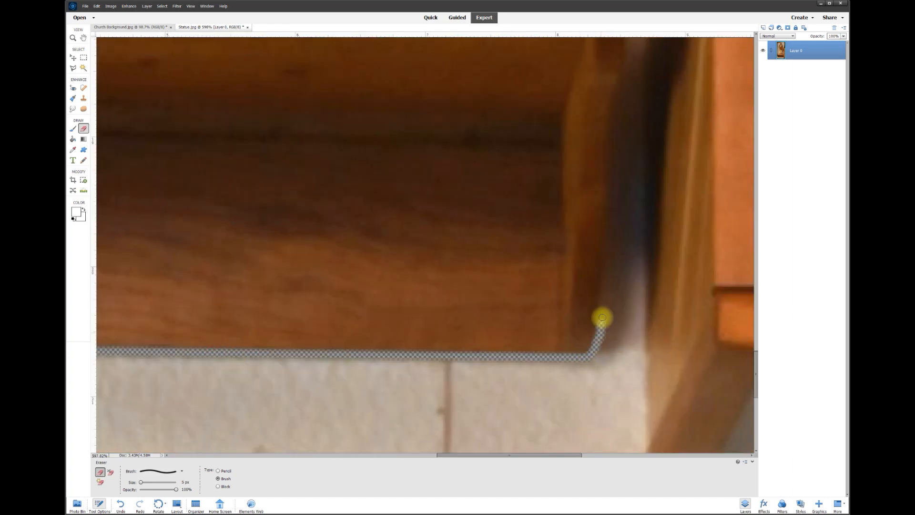
left_click_drag(756, 374, 756, 347)
left_click_drag(613, 434, 633, 260)
left_click_drag(756, 346, 756, 281)
left_click_drag(438, 450, 456, 254)
left_click_drag(756, 280, 756, 258)
left_click_drag(535, 448, 595, 245)
left_click_drag(756, 258, 756, 233)
mouse_move(636, 357)
left_mouse_down()
mouse_move(695, 228)
mouse_move(691, 135)
left_mouse_up()
left_click_drag(756, 233, 755, 213)
left_click_drag(694, 215, 720, 209)
mouse_move(691, 112)
left_mouse_down()
mouse_move(706, 150)
mouse_move(710, 217)
mouse_move(755, 194)
left_mouse_up()
left_click_drag(492, 455, 510, 455)
mouse_move(557, 164)
left_mouse_down()
mouse_move(619, 290)
mouse_move(524, 52)
left_mouse_up()
left_click_drag(755, 194, 755, 155)
left_click_drag(523, 391, 435, 110)
left_click_drag(755, 155, 755, 132)
left_click_drag(244, 135, 428, 306)
left_click_drag(511, 455, 443, 455)
left_click_drag(756, 132, 756, 106)
mouse_move(313, 282)
left_mouse_down()
mouse_move(368, 142)
mouse_move(445, 86)
mouse_move(521, 106)
mouse_move(578, 184)
mouse_move(596, 272)
mouse_move(541, 369)
left_mouse_up()
Erase around the top of the head, the lily blossom and the sleeve edge
left_click_drag(756, 106, 756, 123)
left_click_drag(444, 455, 417, 455)
mouse_move(435, 139)
left_mouse_down()
mouse_move(378, 166)
mouse_move(378, 222)
mouse_move(428, 245)
mouse_move(405, 259)
mouse_move(400, 292)
mouse_move(316, 431)
left_mouse_up()
left_click_drag(756, 123, 755, 164)
left_click_drag(417, 455, 400, 455)
mouse_move(392, 67)
left_mouse_down()
mouse_move(282, 274)
mouse_move(267, 416)
mouse_move(277, 443)
left_mouse_up()
scroll(276, 444, "down", 5)
left_click_drag(276, 128, 284, 146)
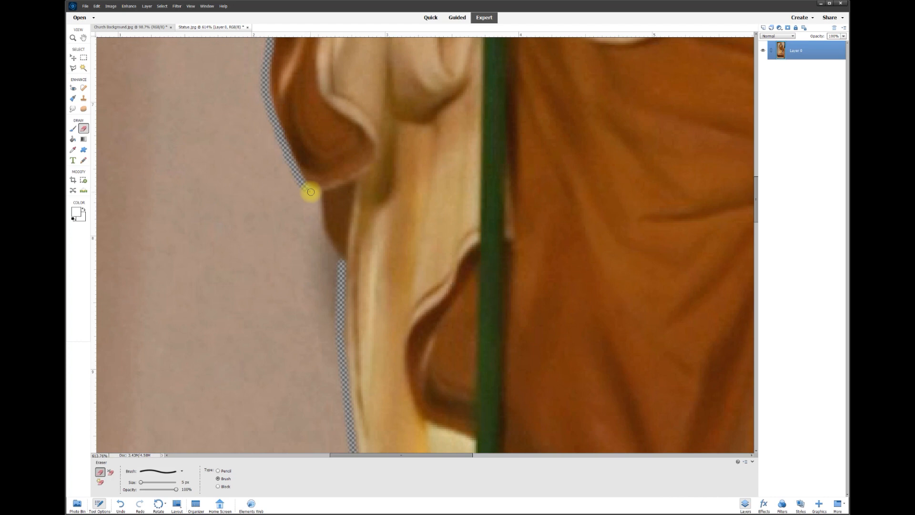
left_click_drag(319, 216, 334, 257)
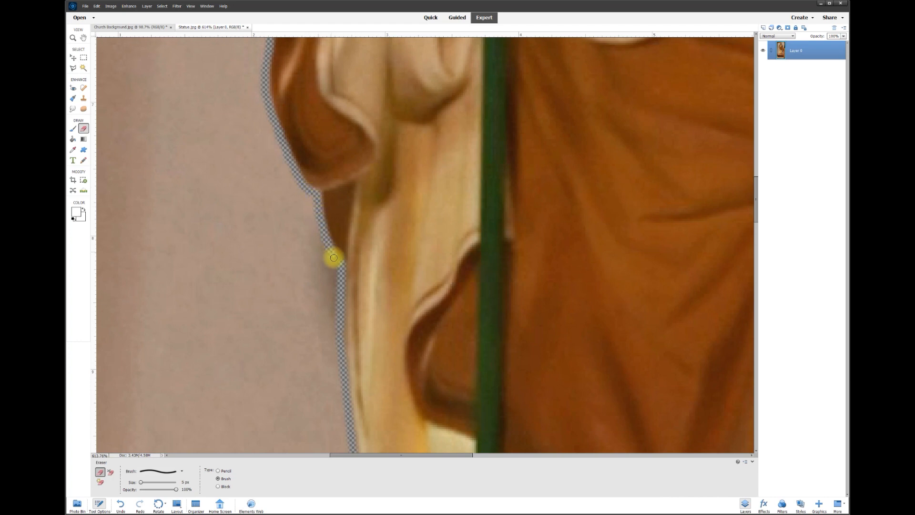
scroll(476, 251, "down", 8)
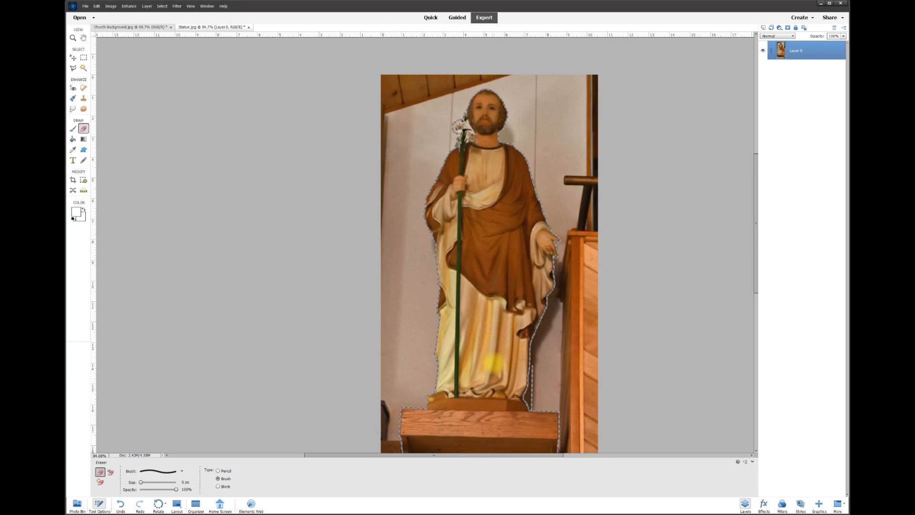
With the Polygonal Lasso, trace from the statue's head down its left edge toward the wooden base
left_click(73, 69)
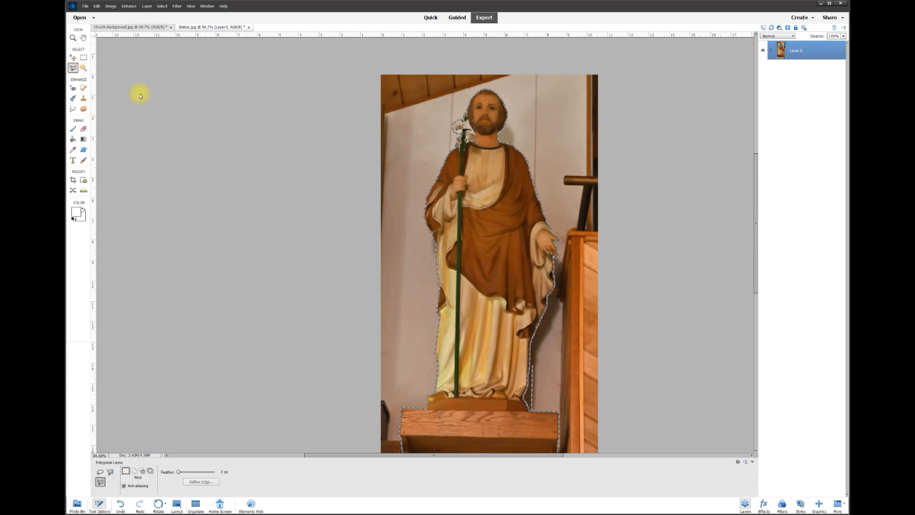
scroll(500, 65, "up", 10)
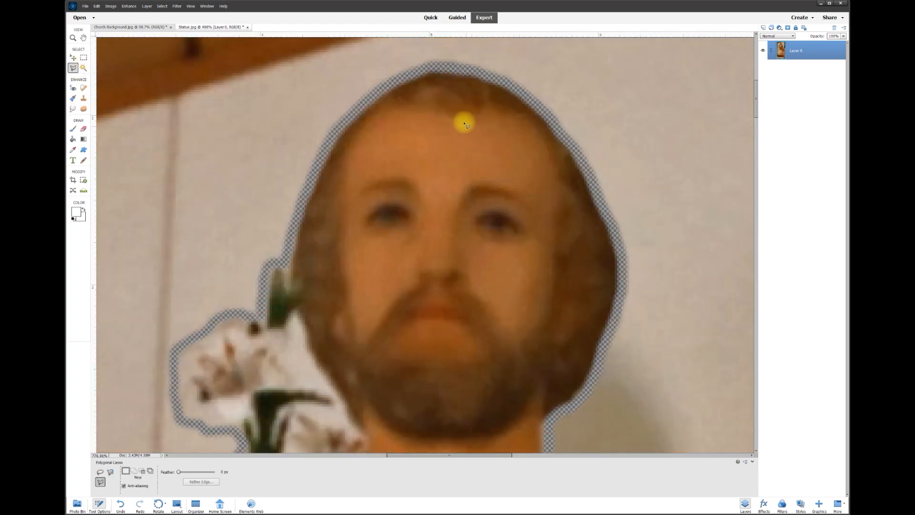
left_click(401, 73)
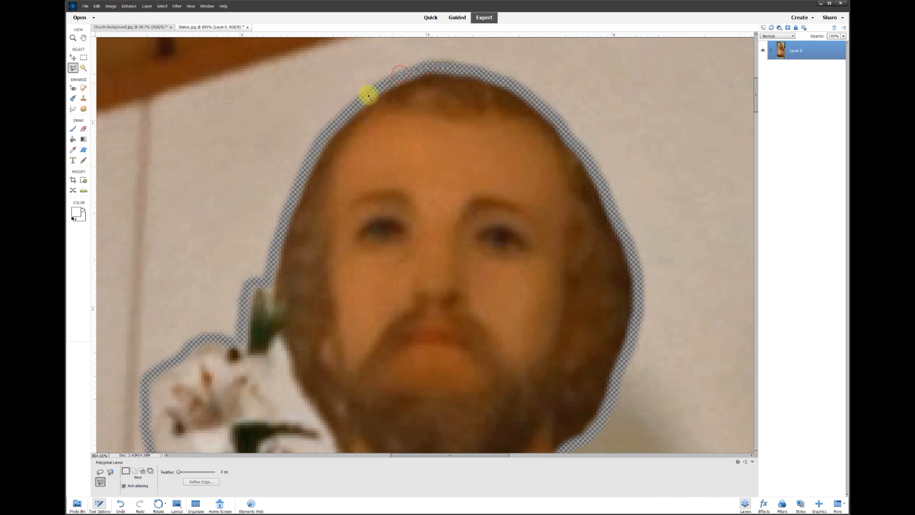
left_click(319, 143)
left_click(293, 202)
left_click(269, 285)
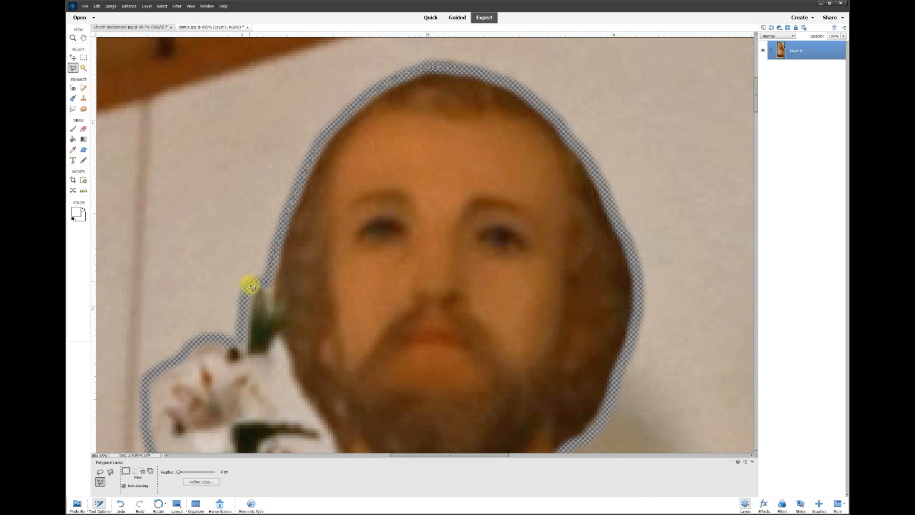
left_click(217, 337)
left_click(149, 411)
scroll(149, 410, "down", 8)
left_click(221, 89)
left_click(184, 156)
scroll(156, 216, "left", 9)
scroll(156, 216, "down", 4)
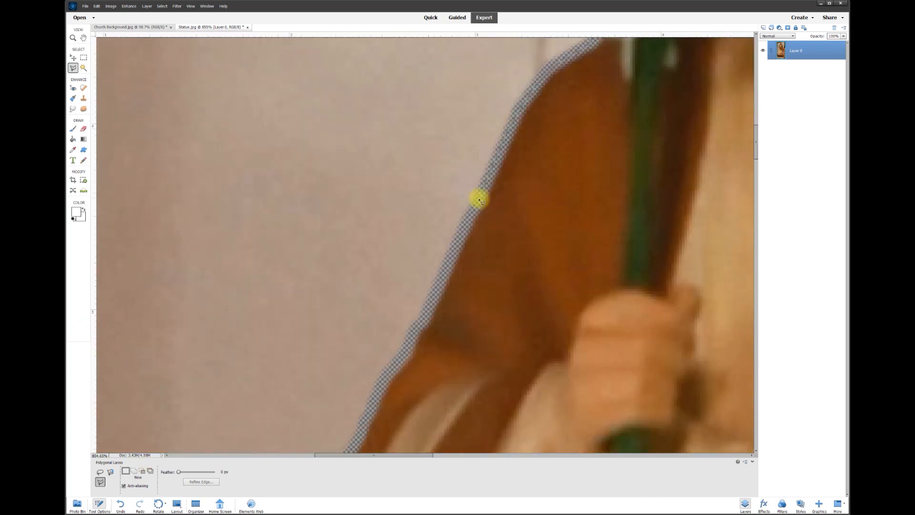
left_click(379, 392)
scroll(379, 392, "down", 4)
left_click(343, 248)
left_click(309, 414)
scroll(309, 414, "down", 10)
left_click(394, 222)
left_click(403, 338)
scroll(403, 338, "down", 5)
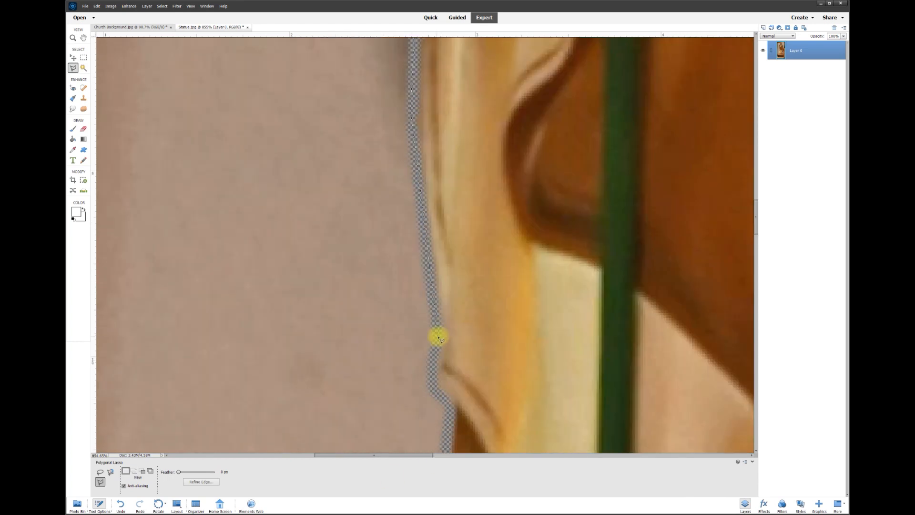
left_click(450, 441)
scroll(449, 441, "down", 5)
left_click(439, 438)
scroll(439, 437, "down", 5)
left_click(426, 426)
scroll(426, 426, "down", 5)
left_click(404, 403)
scroll(404, 403, "down", 5)
Continue the selection around the wooden base, along its bottom and around the corner
left_click(339, 230)
left_click(332, 288)
left_click(114, 279)
scroll(114, 278, "left", 3)
scroll(114, 279, "down", 5)
scroll(299, 406, "down", 10)
left_click(379, 347)
scroll(677, 335, "right", 10)
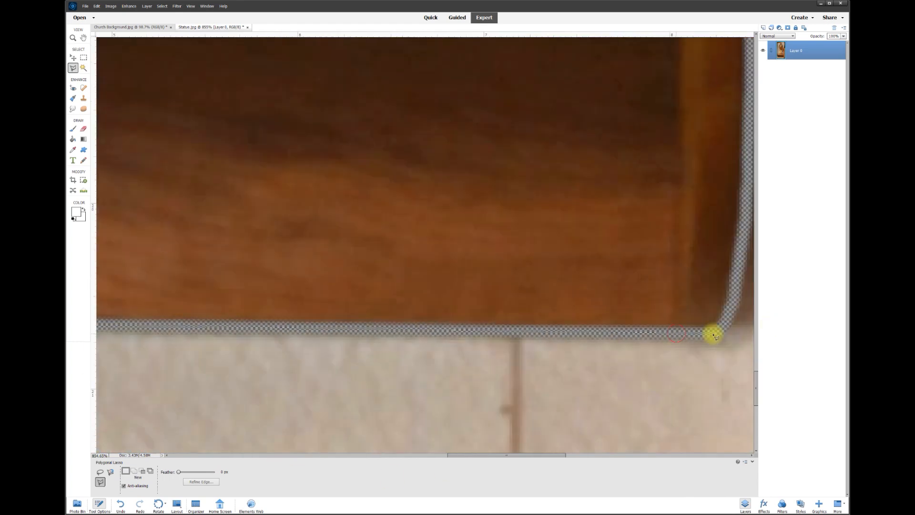
left_click(718, 332)
Trace up the statue's right side, around the hand and shoulder, and close the selection at the beard
left_click(542, 137)
left_click(276, 115)
left_click(266, 73)
left_click(220, 224)
left_click(260, 95)
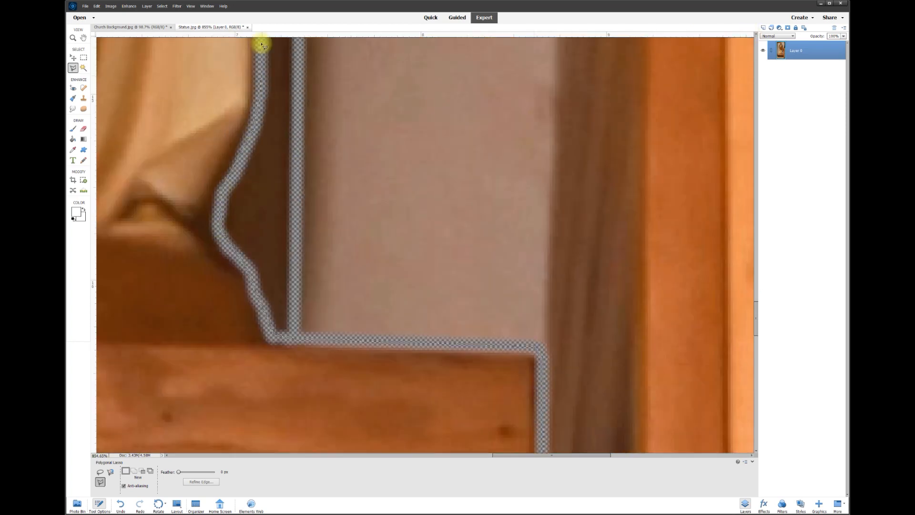
scroll(260, 94, "up", 10)
left_click(327, 265)
left_click(424, 61)
scroll(424, 61, "up", 5)
left_click(433, 243)
left_click(498, 54)
scroll(498, 54, "up", 5)
left_click(522, 149)
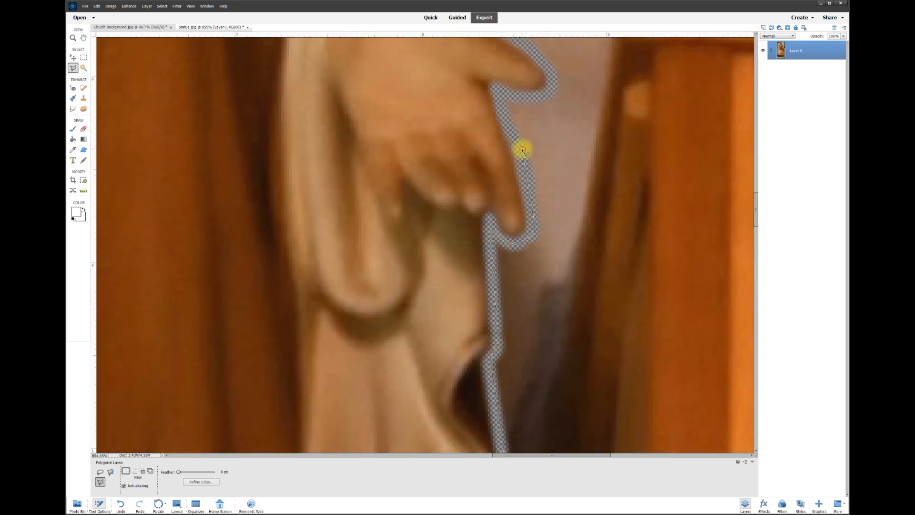
scroll(481, 286, "up", 5)
left_click(396, 161)
scroll(345, 75, "up", 5)
left_click(284, 159)
scroll(257, 100, "up", 3)
left_click(299, 167)
left_click(181, 104)
scroll(143, 107, "left", 5)
left_click(575, 119)
scroll(575, 119, "up", 5)
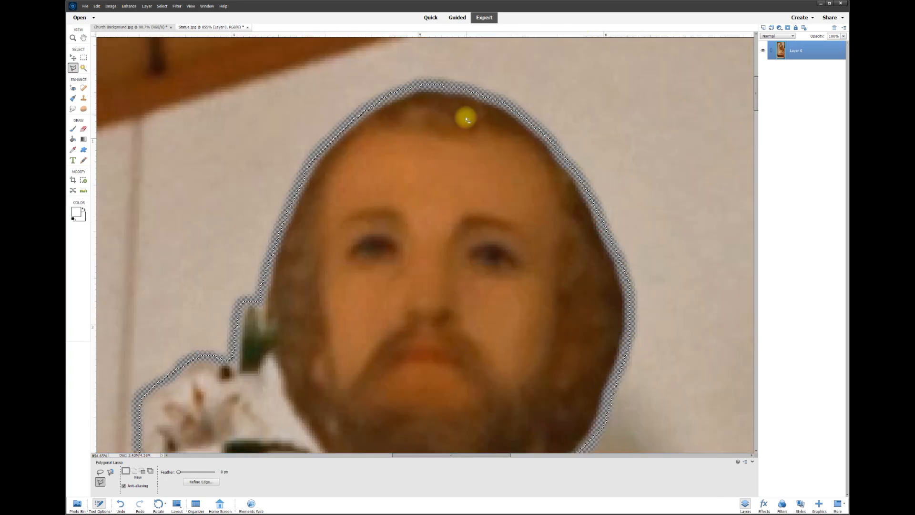
scroll(445, 220, "down", 3)
scroll(445, 220, "down", 10)
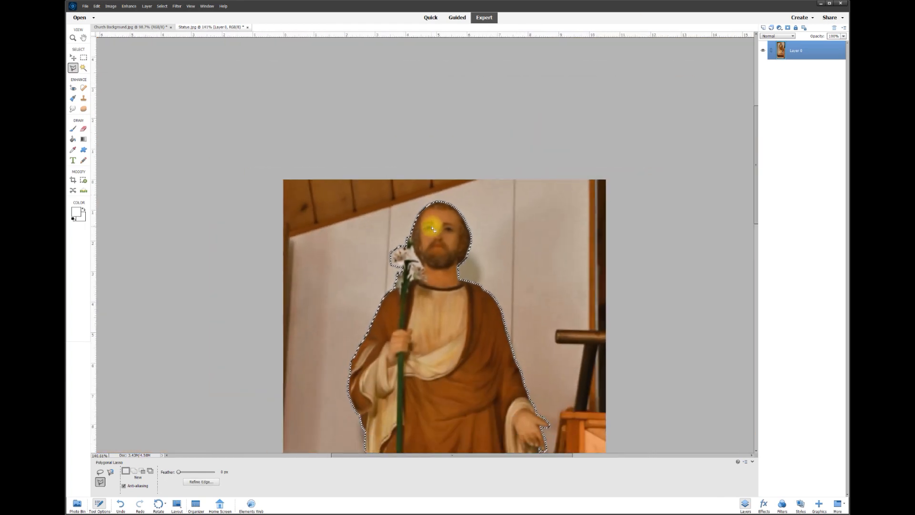
scroll(427, 233, "up", 2)
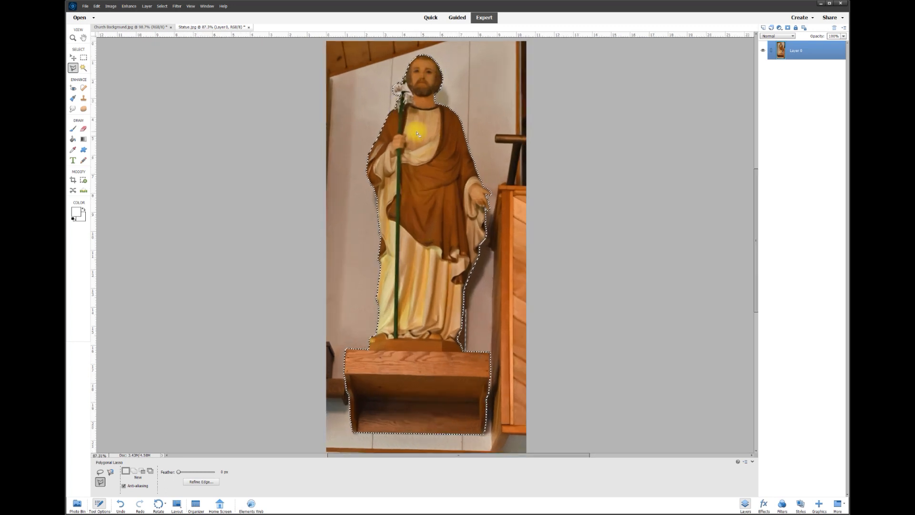
right_click(426, 198)
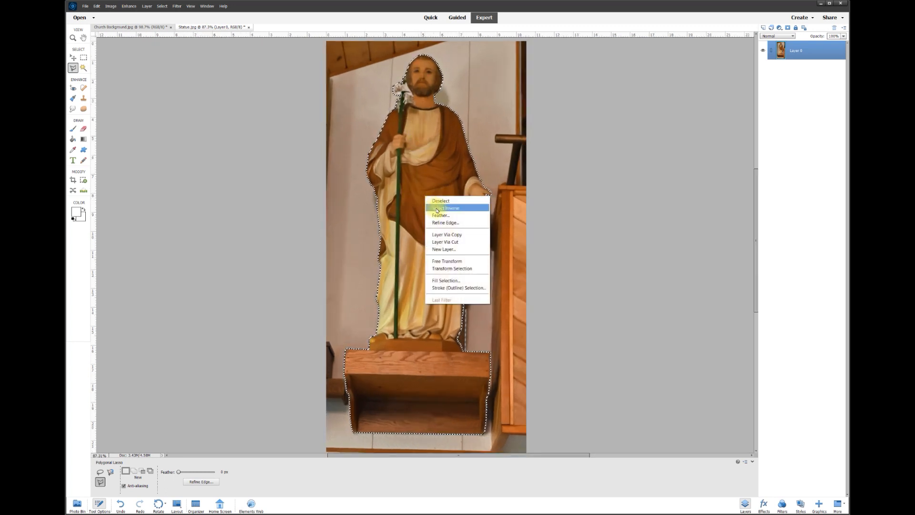
Invert the selection, delete the background, and drag the cut-out statue toward the Church Background photo
left_click(437, 209)
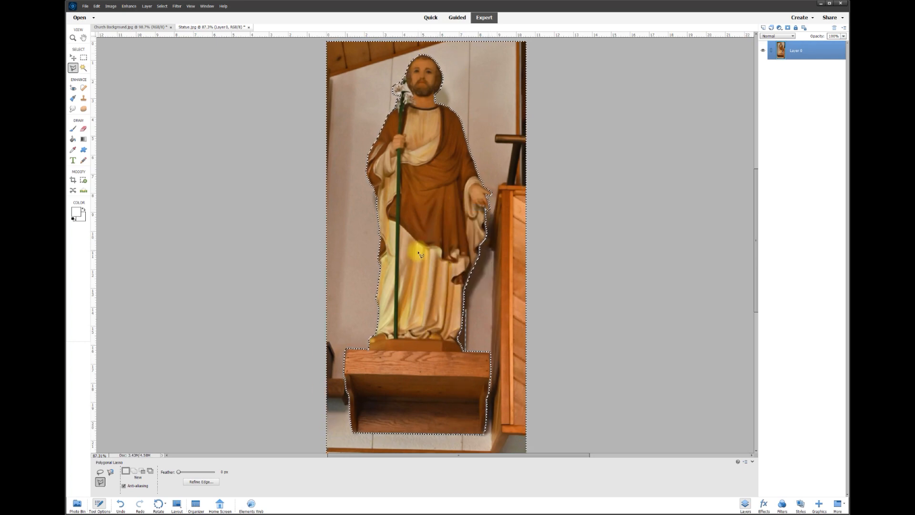
key("Delete")
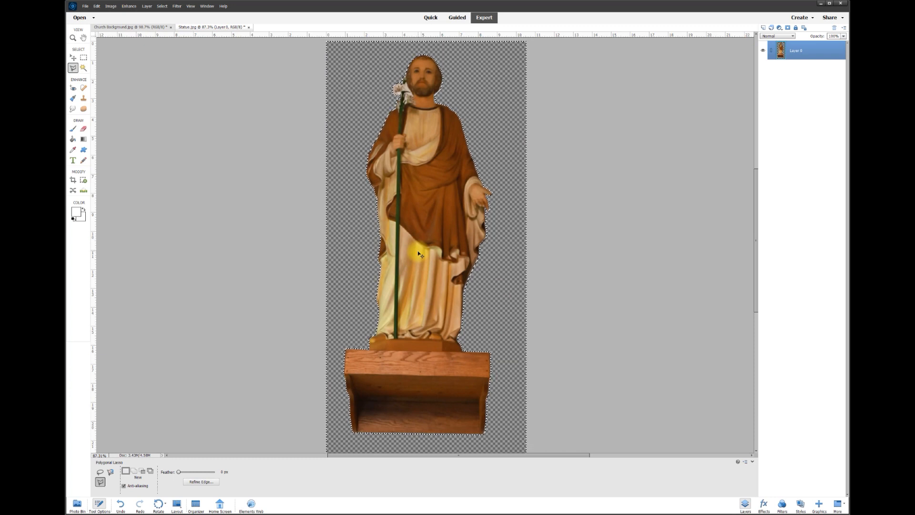
left_click(73, 59)
mouse_move(428, 267)
left_mouse_down()
mouse_move(429, 281)
mouse_move(426, 264)
left_mouse_up()
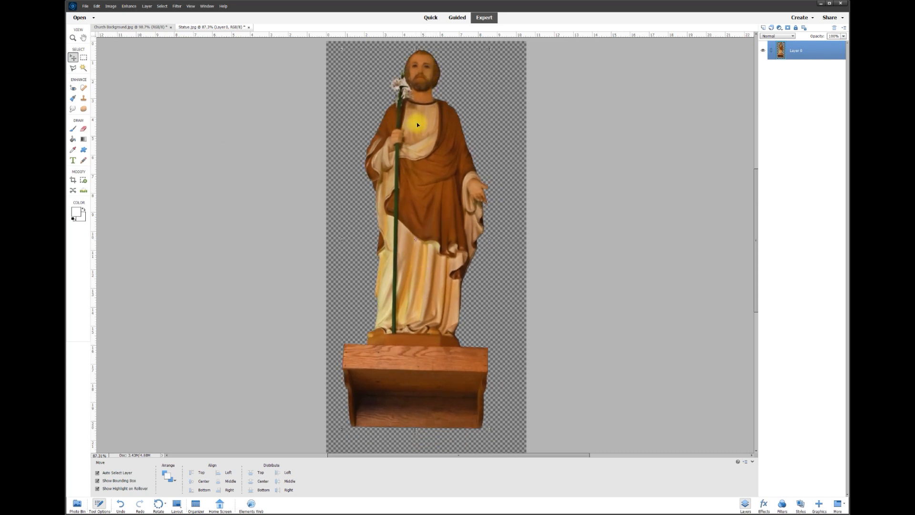
left_click_drag(417, 90, 247, 81)
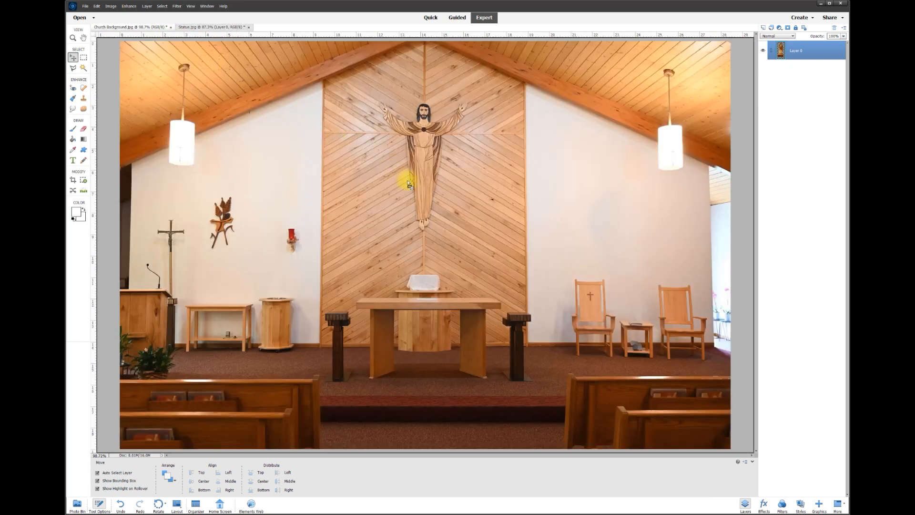
Drop the statue into the church photo and scale it down to about 36.5%
left_click_drag(408, 183, 408, 182)
left_click_drag(424, 221, 446, 164)
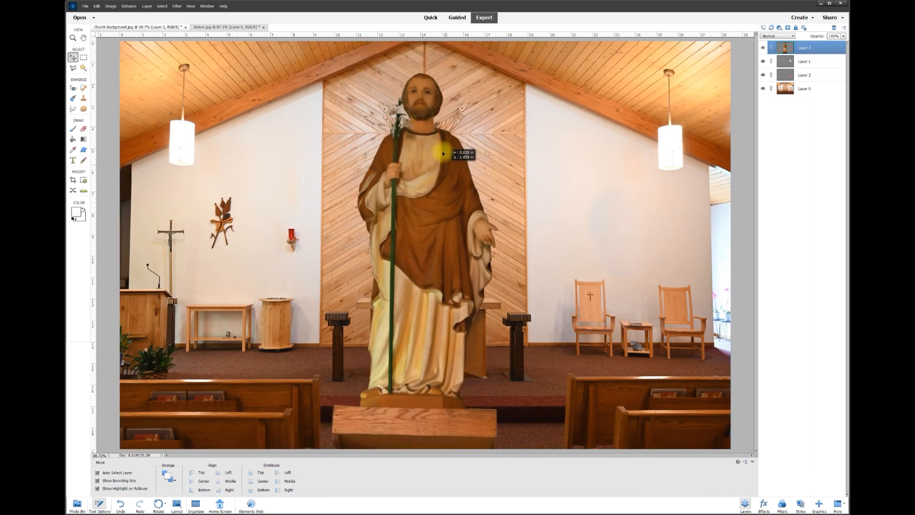
left_click_drag(331, 73, 428, 283)
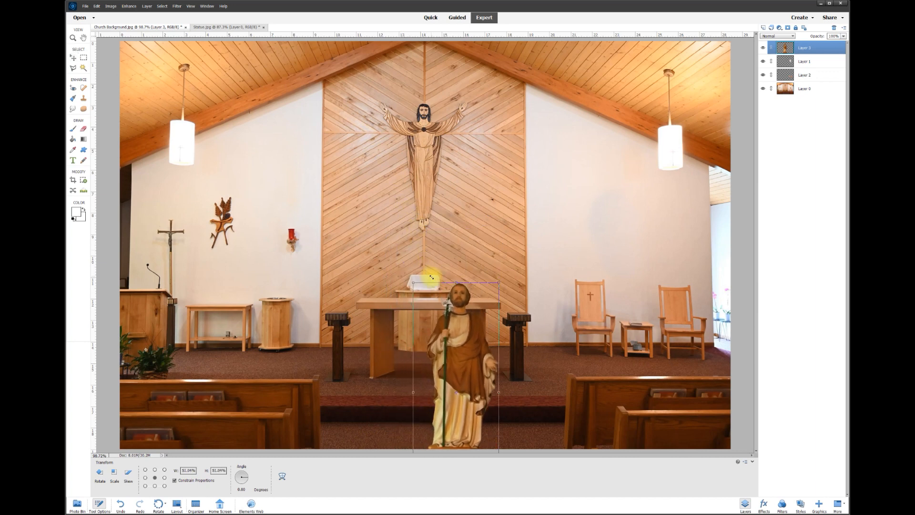
left_click_drag(458, 326, 470, 170)
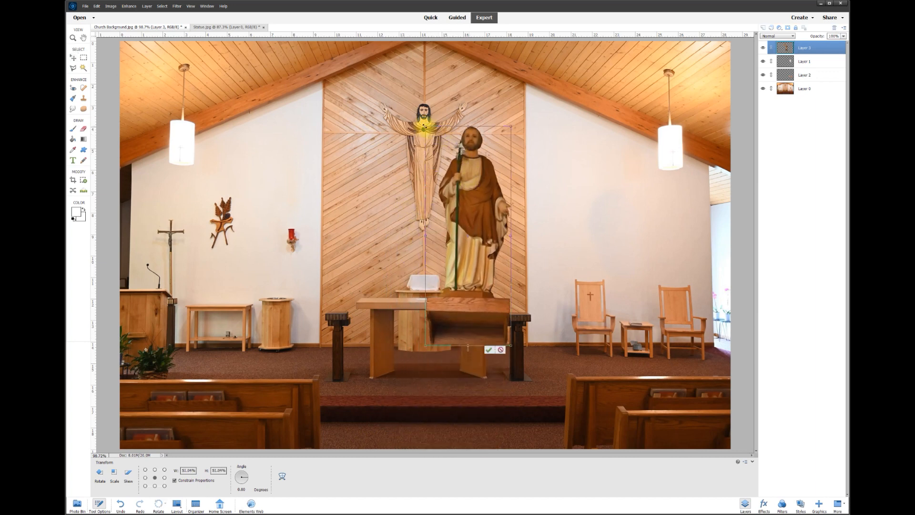
left_click_drag(424, 125, 453, 187)
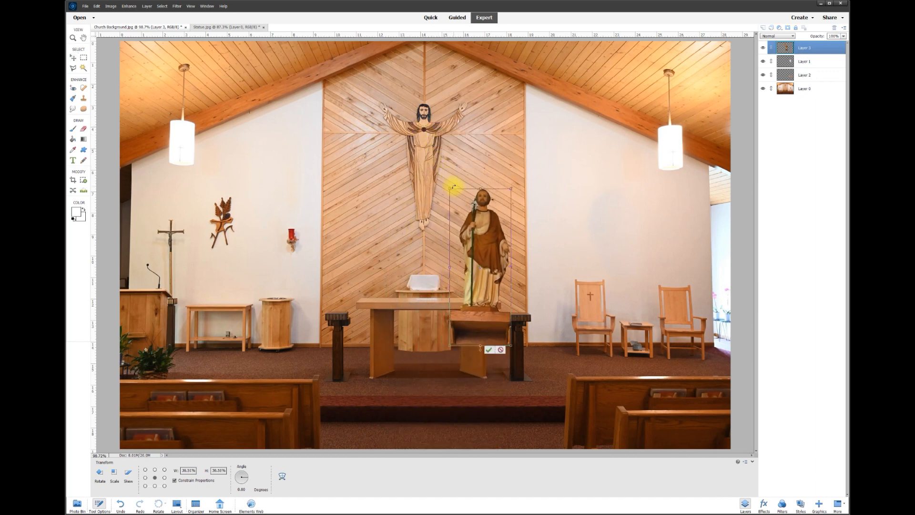
left_click(488, 350)
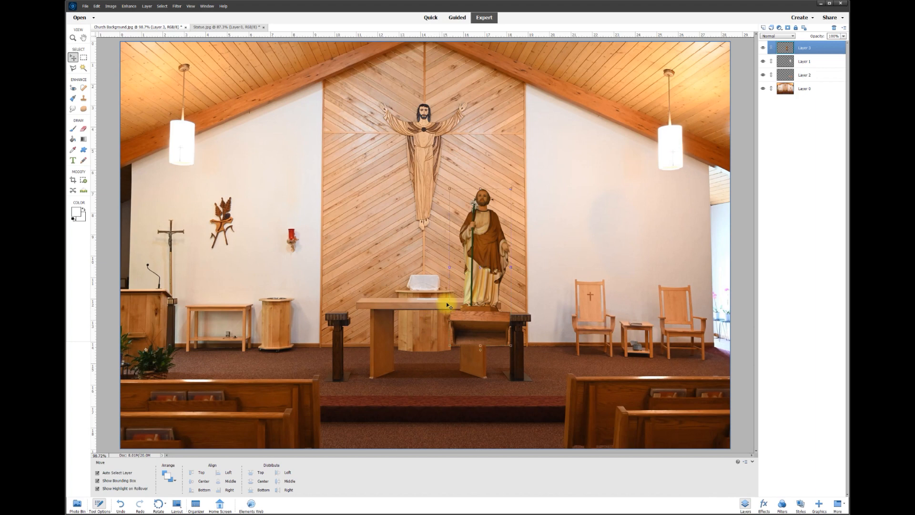
Move the statue to the right wall and reorder it beneath Layer 2, keeping Layer 2 visible
left_click_drag(489, 251, 225, 221)
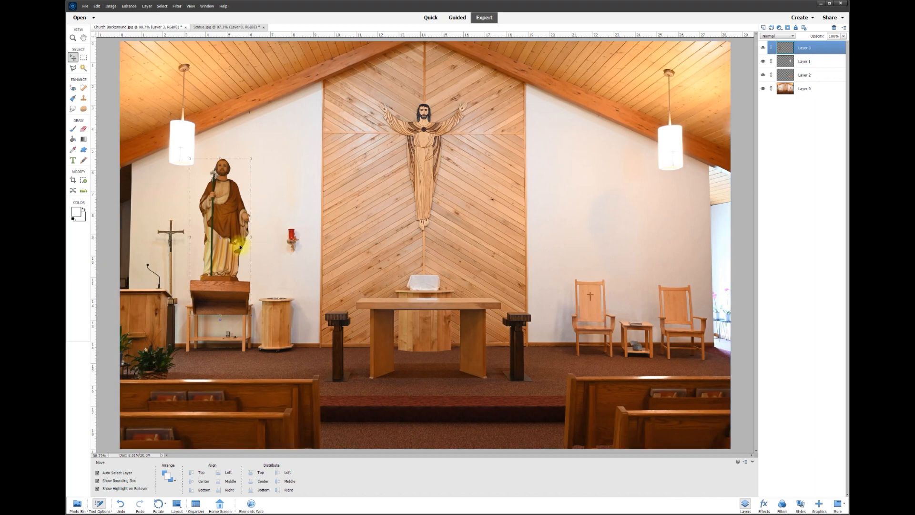
left_click_drag(223, 234, 610, 233)
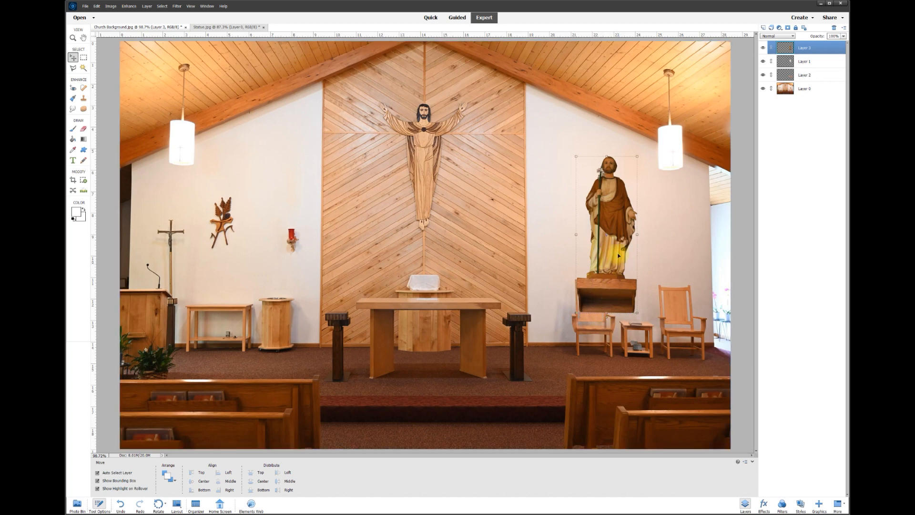
left_click_drag(795, 77, 785, 60)
left_click(764, 63)
left_click_drag(804, 48, 803, 66)
Shrink the statue to about 80% and position it higher on the right wall
left_click_drag(622, 247, 624, 219)
left_click_drag(590, 154, 602, 181)
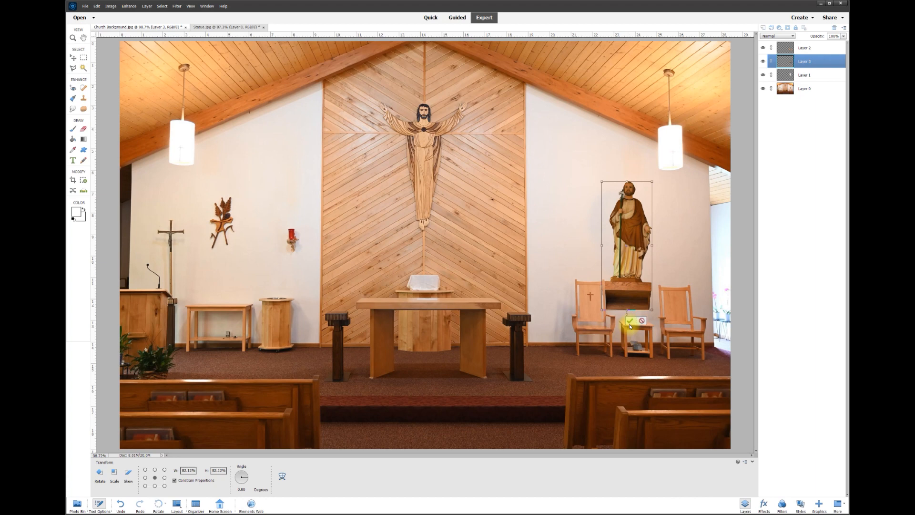
left_click(629, 320)
mouse_move(629, 250)
left_mouse_down()
mouse_move(576, 202)
mouse_move(617, 231)
mouse_move(653, 236)
mouse_move(642, 245)
mouse_move(635, 235)
mouse_move(631, 251)
left_mouse_up()
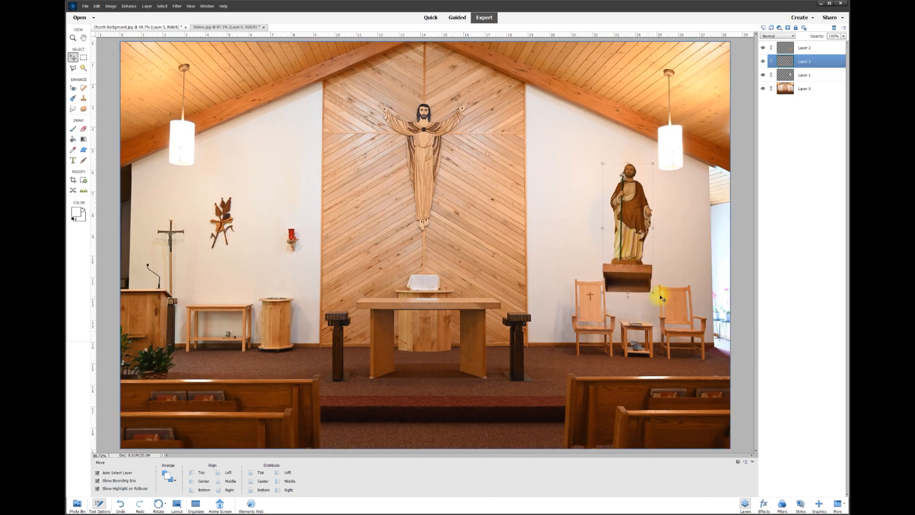
Tilt the statue about 0.65° to straighten it
scroll(662, 292, "up", 4)
left_click_drag(557, 321, 558, 322)
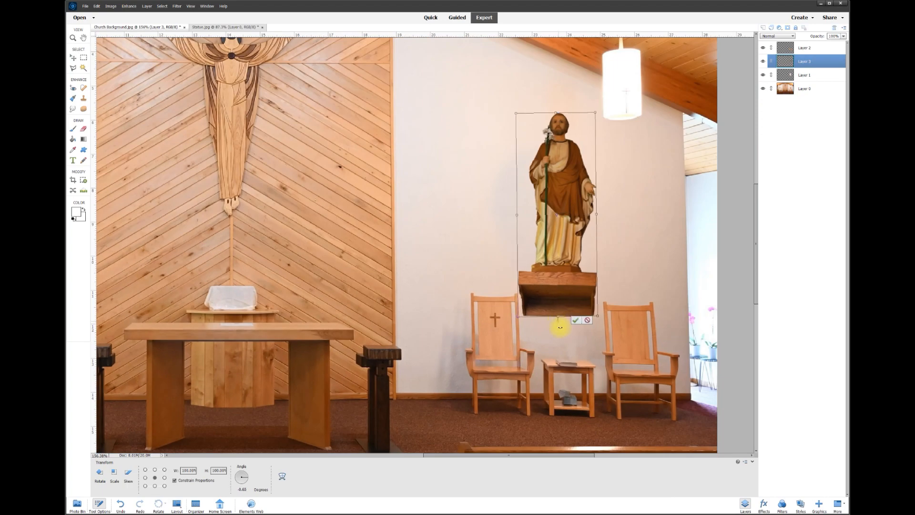
left_click(576, 322)
Copy the shelf onto its own layer and squash its height to about 61%
left_click(84, 57)
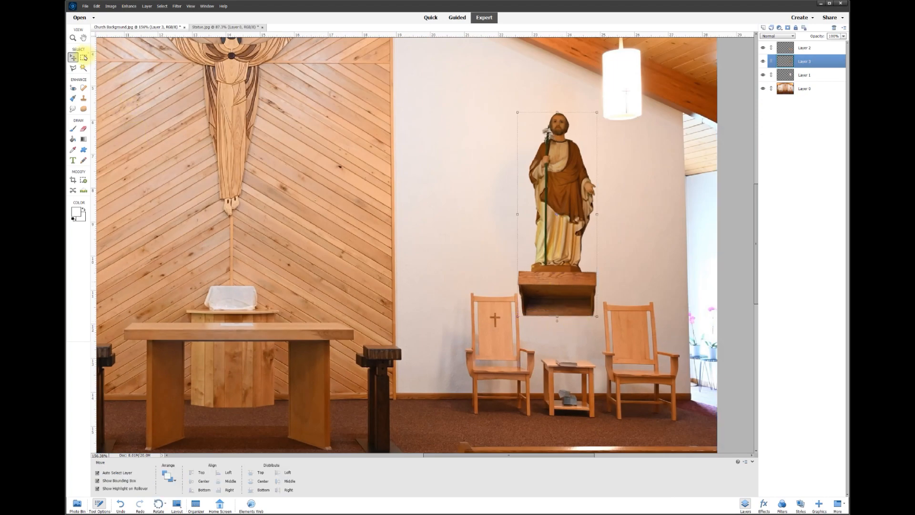
scroll(484, 284, "up", 3)
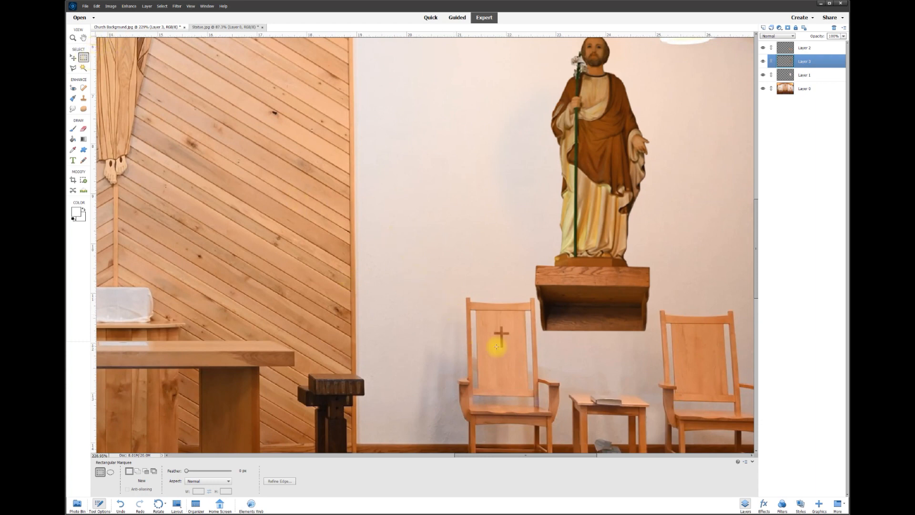
left_click_drag(516, 346, 680, 269)
right_click(628, 282)
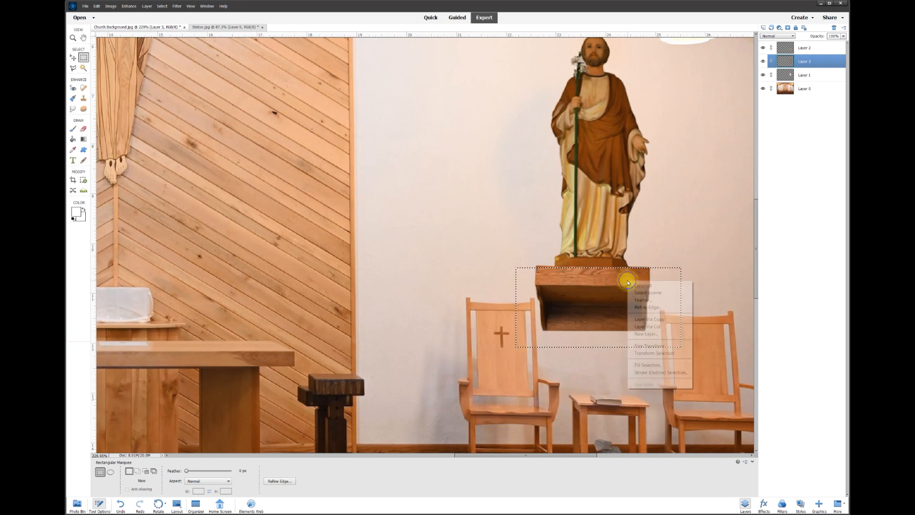
left_click(654, 320)
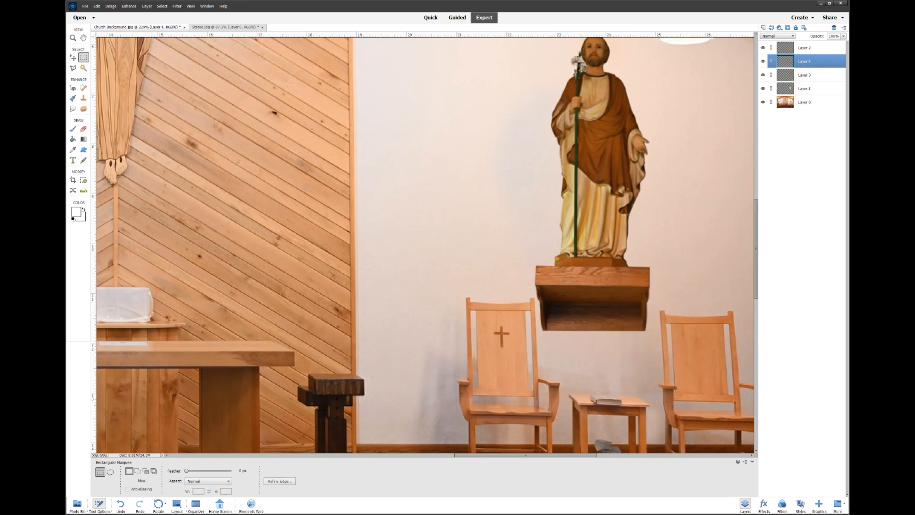
left_click(72, 58)
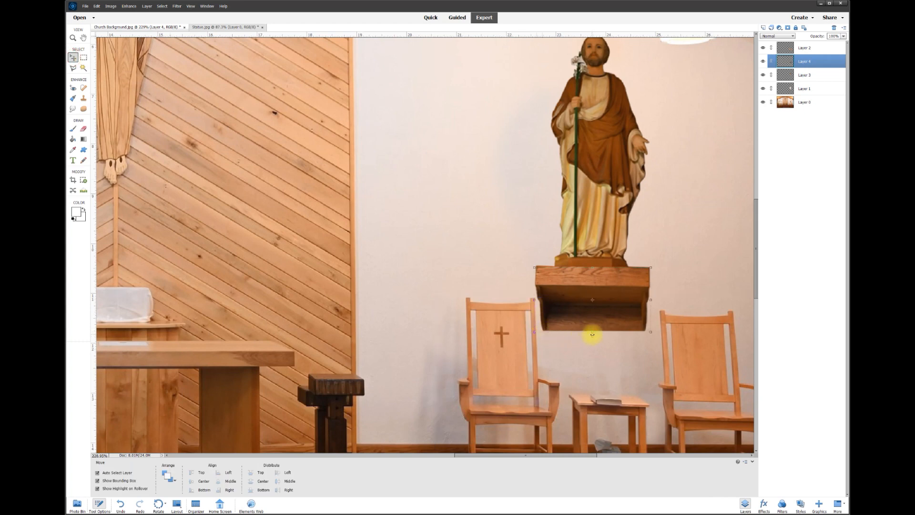
left_click_drag(592, 333, 595, 307)
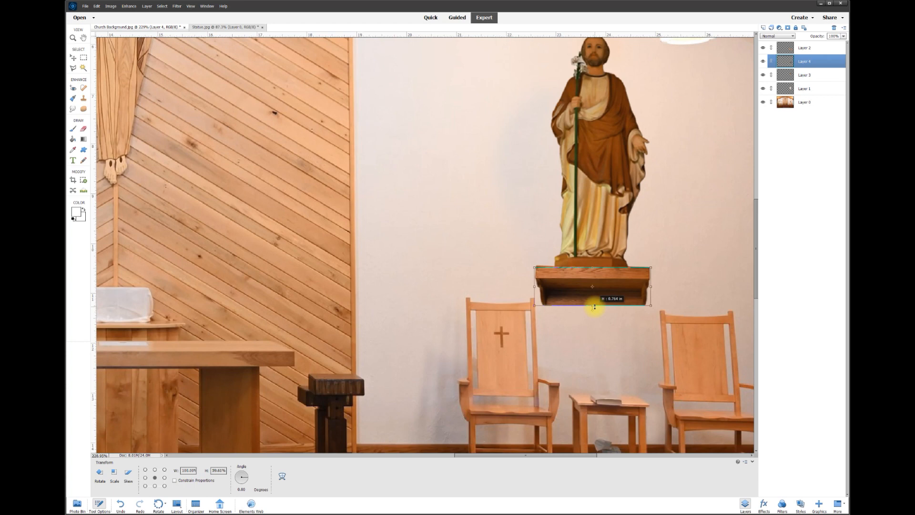
left_click_drag(594, 307, 596, 308)
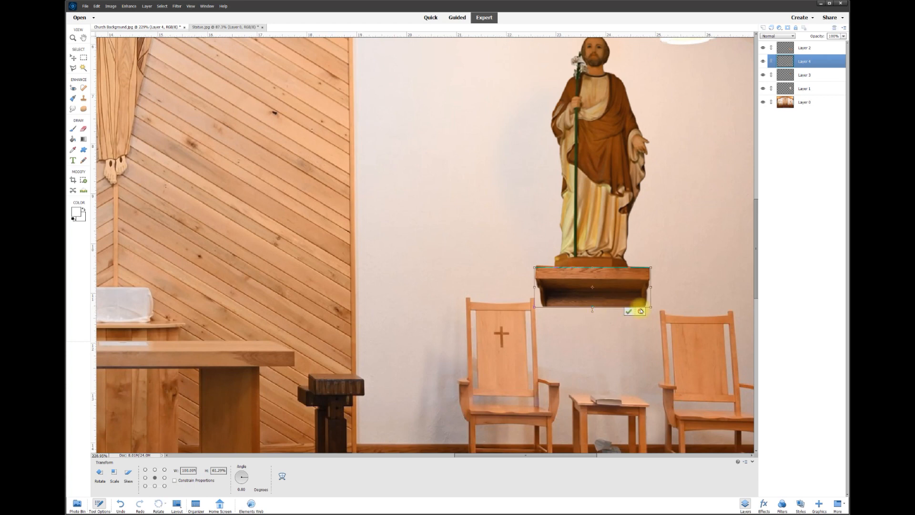
left_click(629, 311)
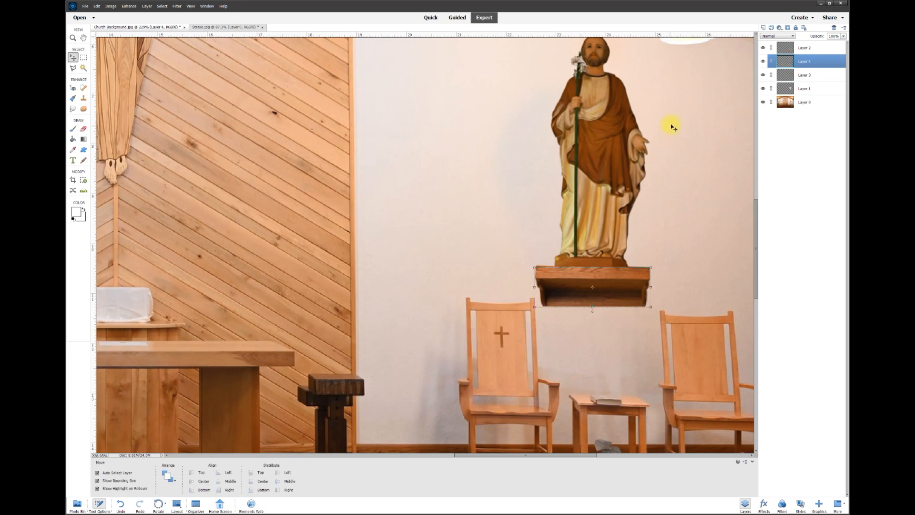
Merge the shelf layer down into the statue layer and raise the statue slightly
left_click(762, 62)
left_click(763, 61)
left_click(762, 75)
left_click(763, 75)
right_click(801, 64)
left_click(820, 191)
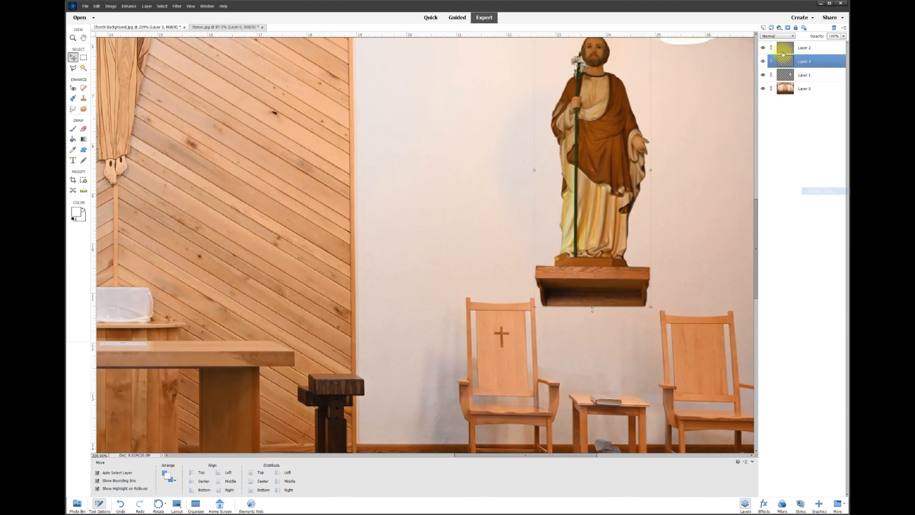
left_click(763, 62)
left_click(763, 62)
scroll(358, 229, "down", 5)
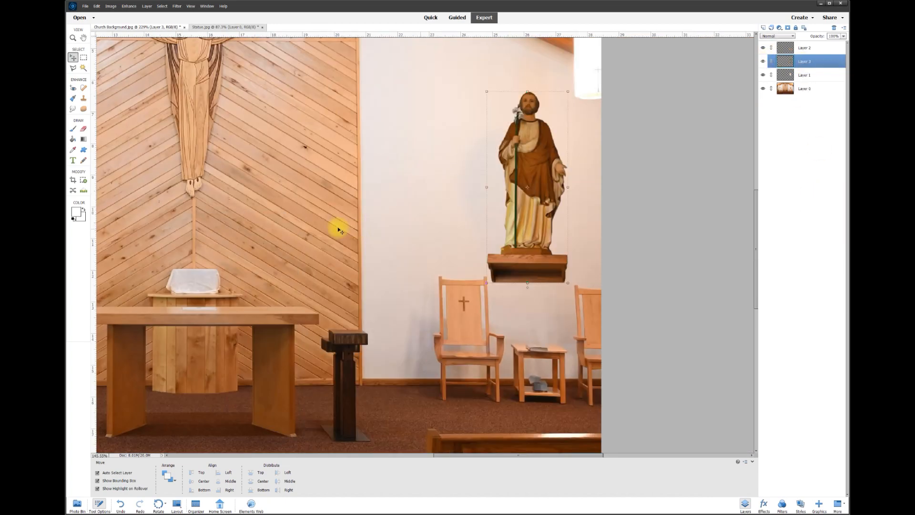
scroll(360, 178, "up", 2)
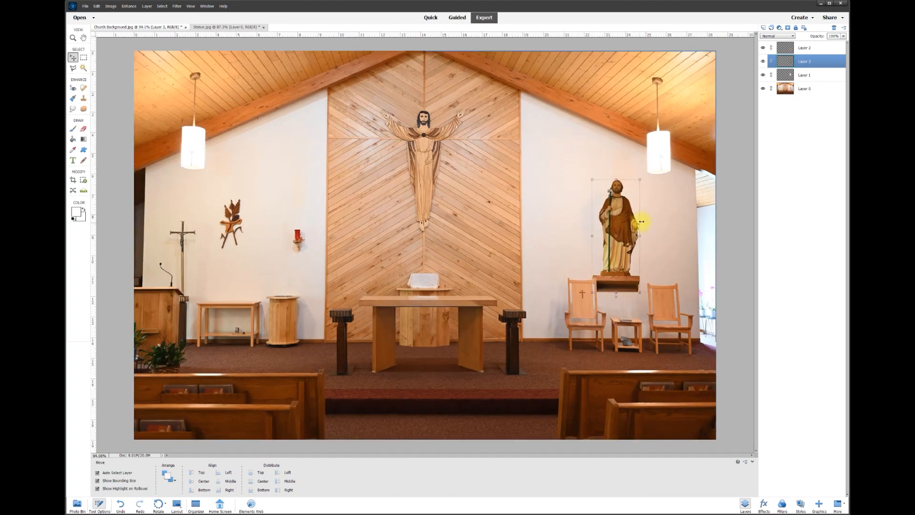
scroll(637, 212, "up", 4)
left_click_drag(592, 271, 591, 260)
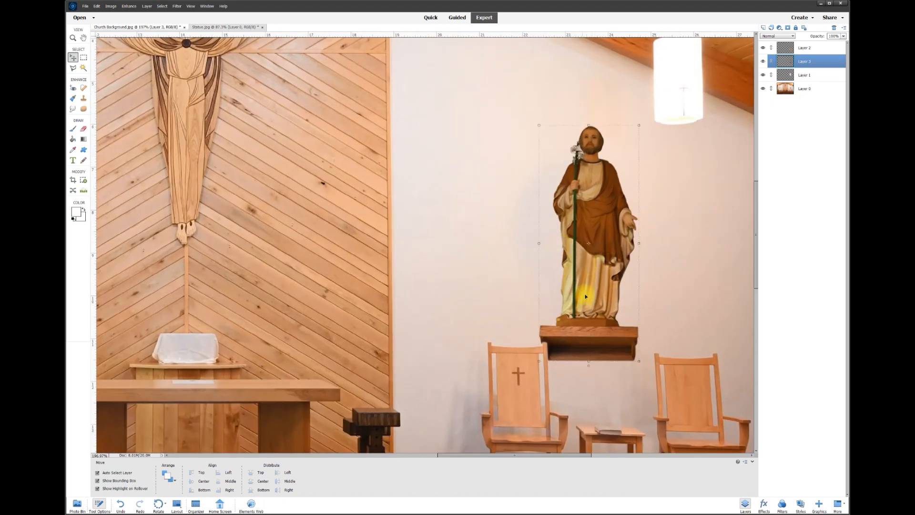
Give the statue layer a drop shadow with 27° angle, 27 px size, 19 px distance, 31% opacity
right_click(585, 250)
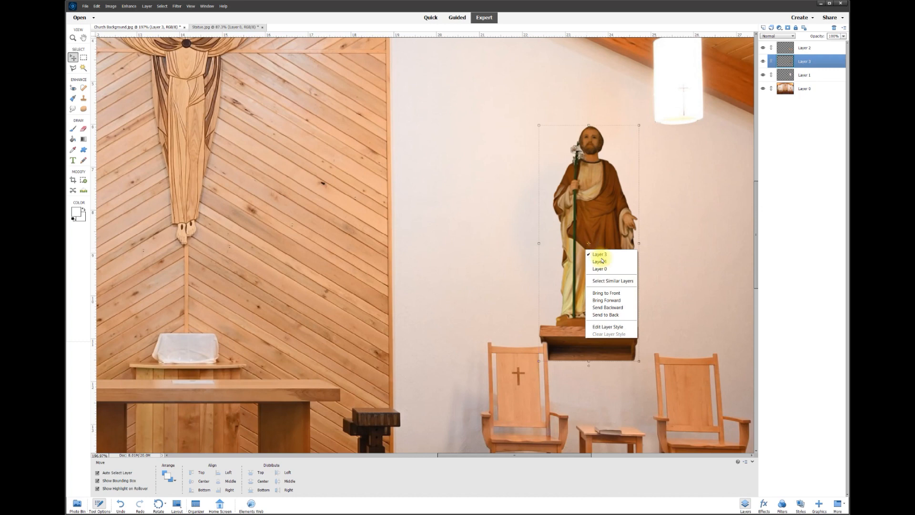
left_click(612, 327)
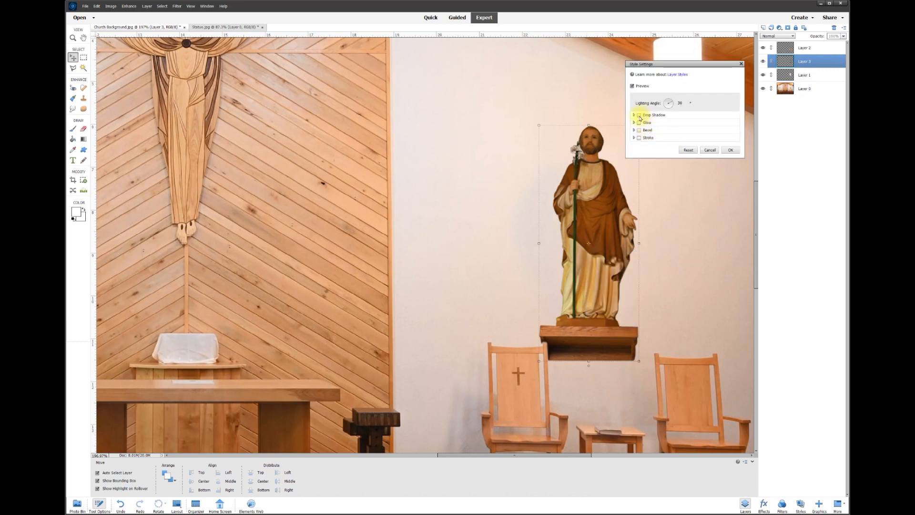
left_click(639, 116)
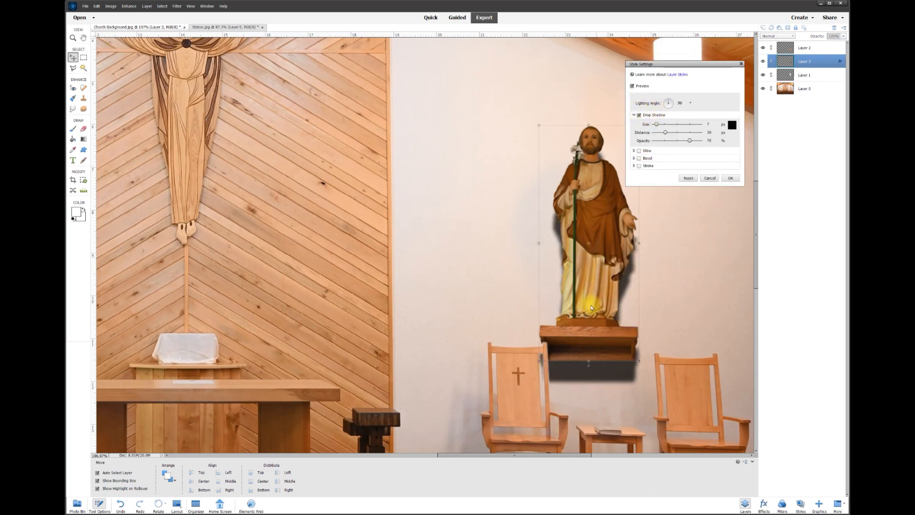
left_click_drag(667, 102, 476, 192)
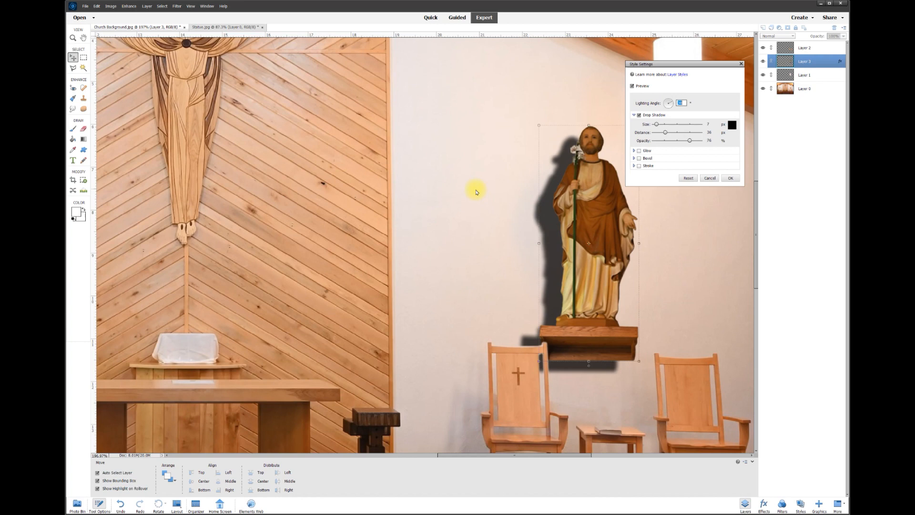
left_click_drag(672, 102, 660, 125)
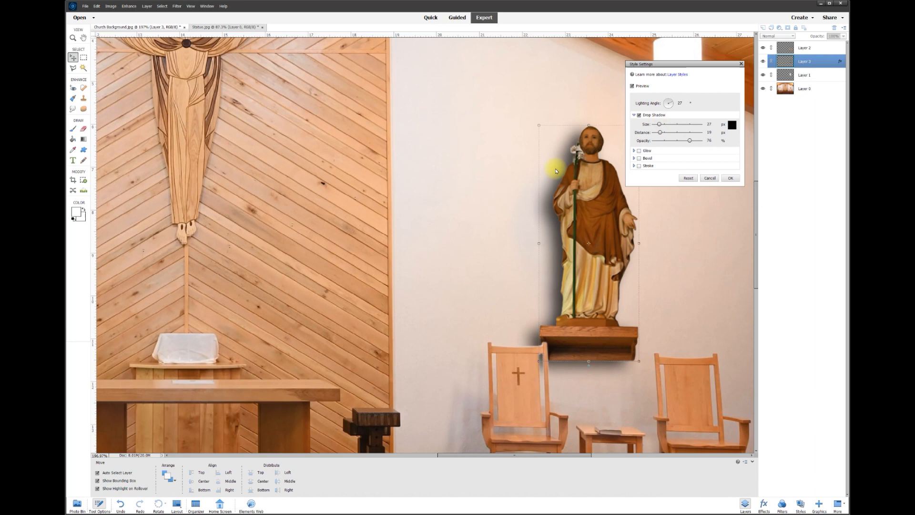
left_click_drag(686, 143, 663, 142)
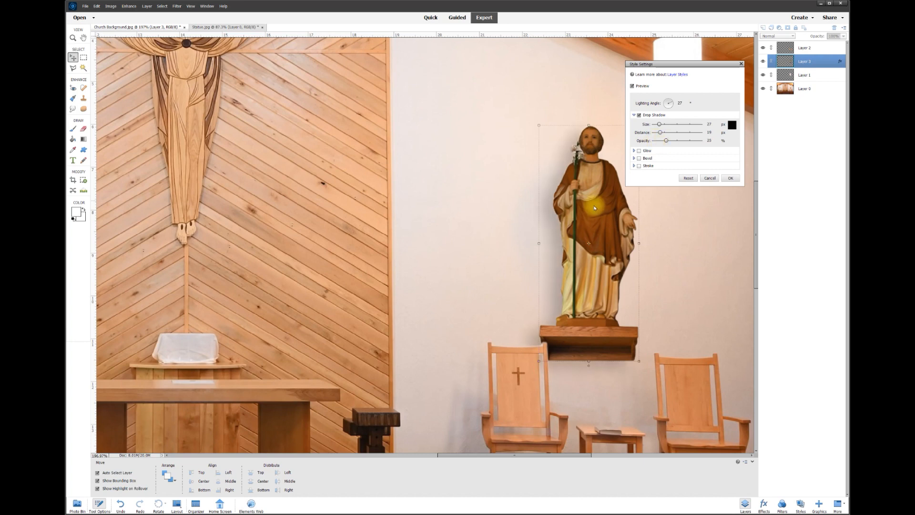
left_click_drag(669, 141, 670, 142)
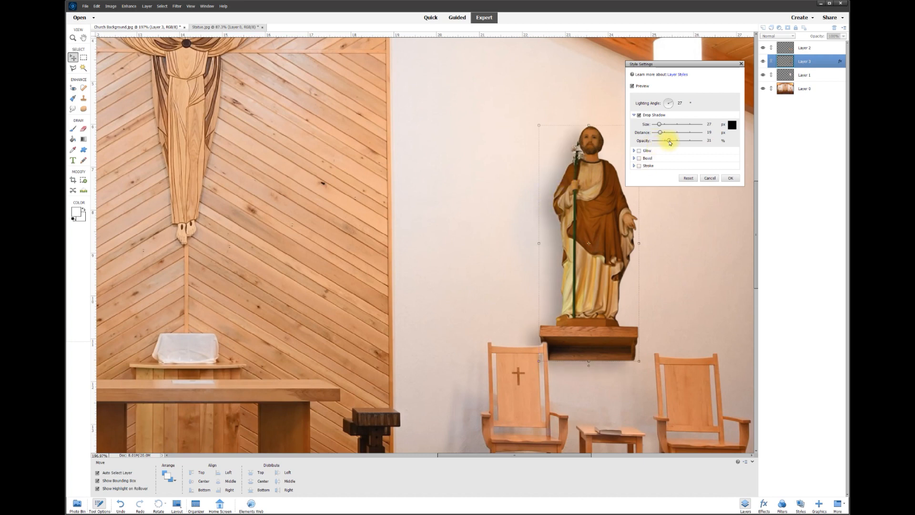
left_click(639, 115)
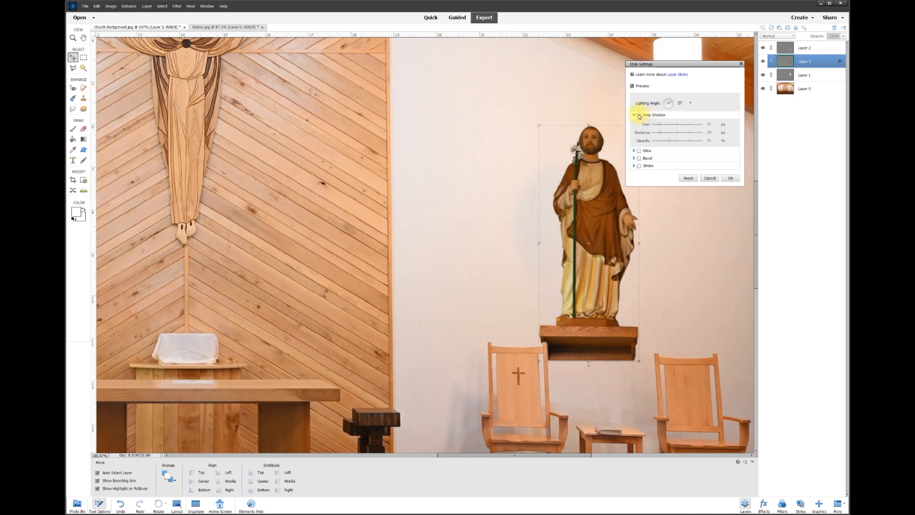
left_click(639, 116)
left_click(639, 116)
left_click(639, 116)
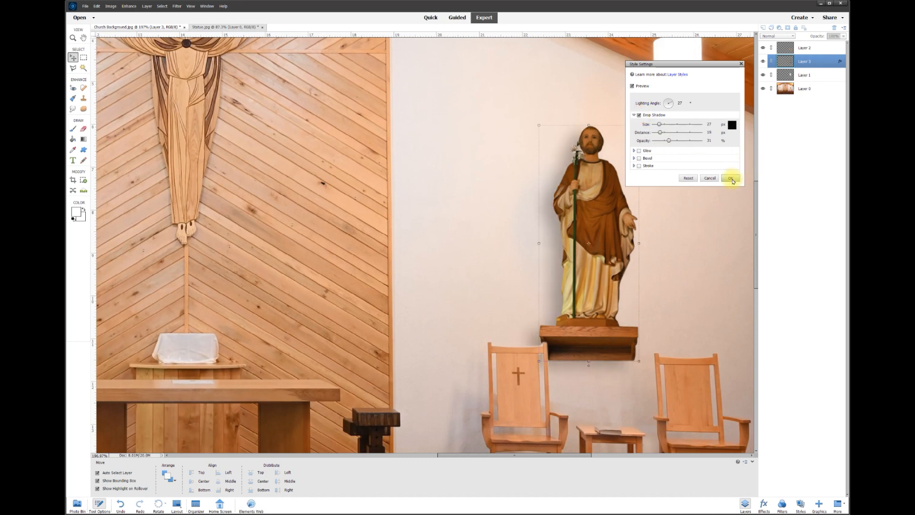
left_click(731, 179)
scroll(612, 236, "down", 5)
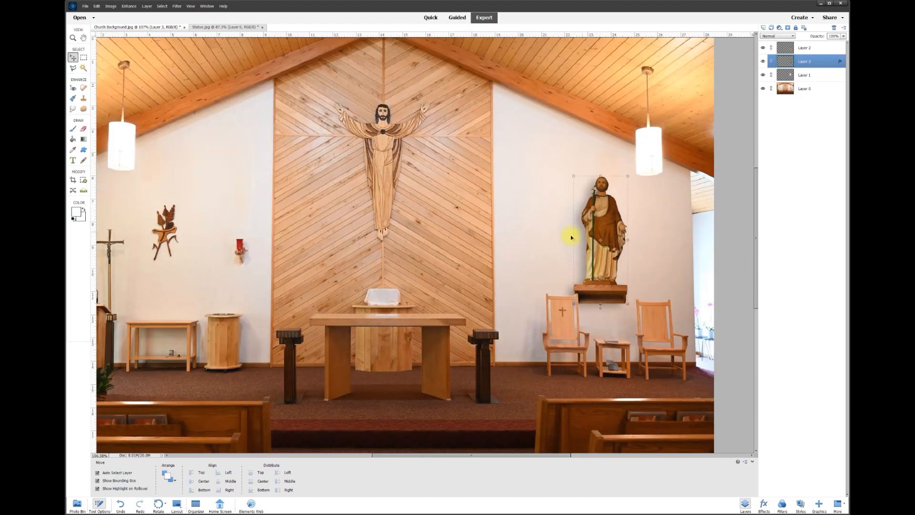
Nudge the shadowed statue a few pixels into place, then select Layer 0 and clear the layer selection
left_click_drag(612, 225, 618, 224)
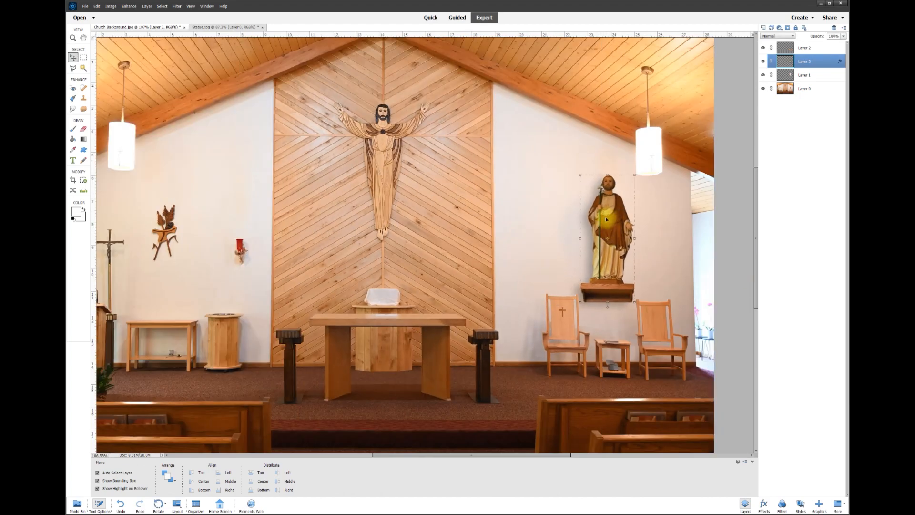
left_click_drag(606, 258, 607, 262)
left_click(659, 290)
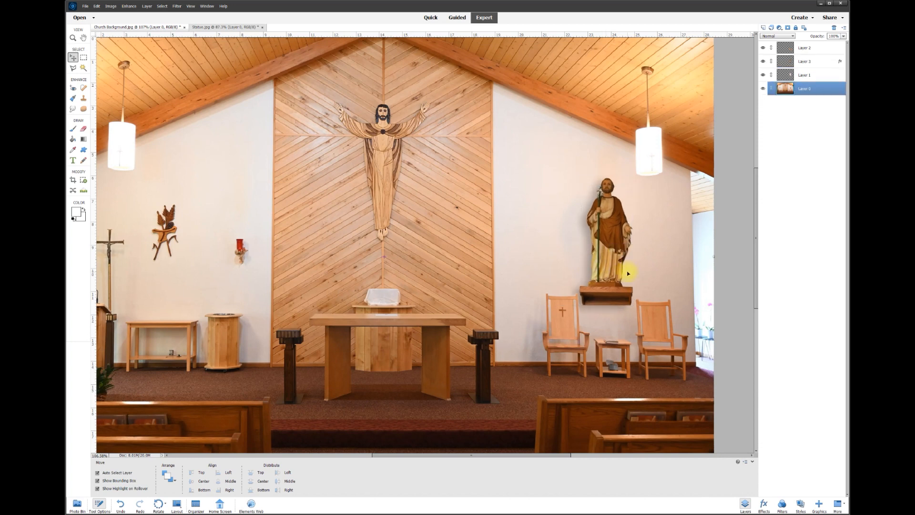
left_click(738, 250)
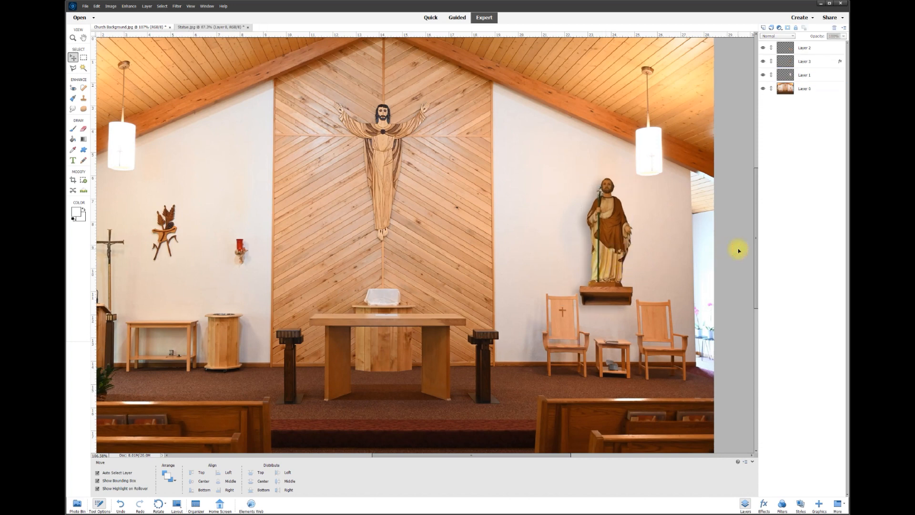